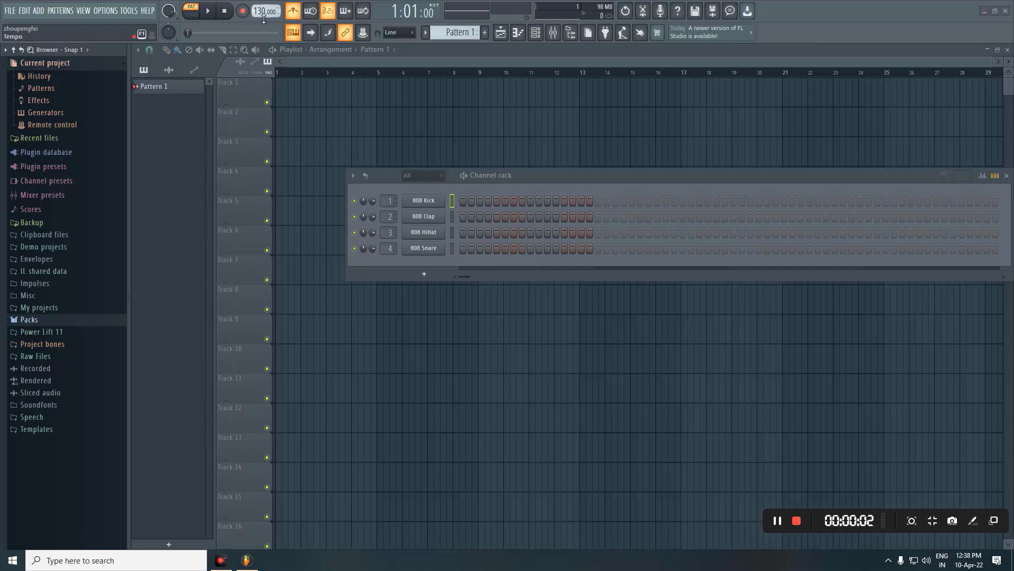
# Expand Packs, open the Vocals pack and scroll down to the looperman veronika-voice sample.
pyautogui.click(53, 321)
pyautogui.scroll(-6, 51, 323)
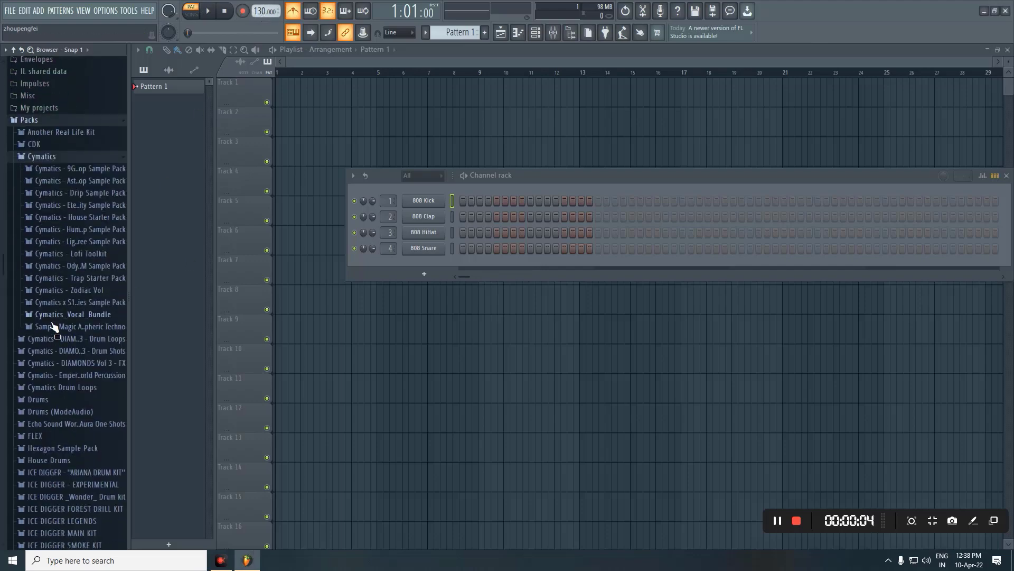
pyautogui.scroll(-5, 52, 320)
pyautogui.click(53, 434)
pyautogui.scroll(-2, 66, 441)
pyautogui.scroll(-4, 74, 431)
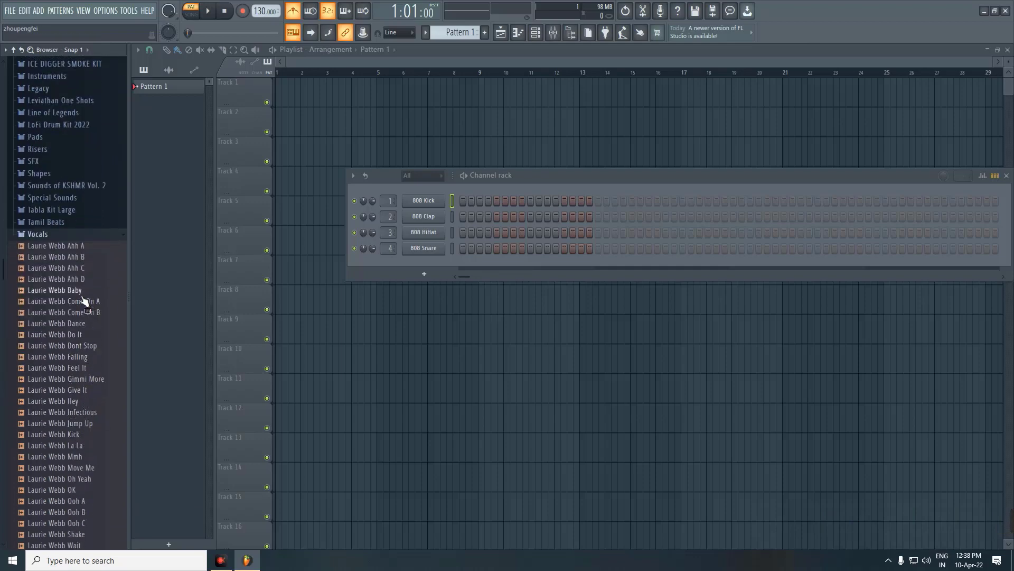
pyautogui.scroll(-10, 84, 317)
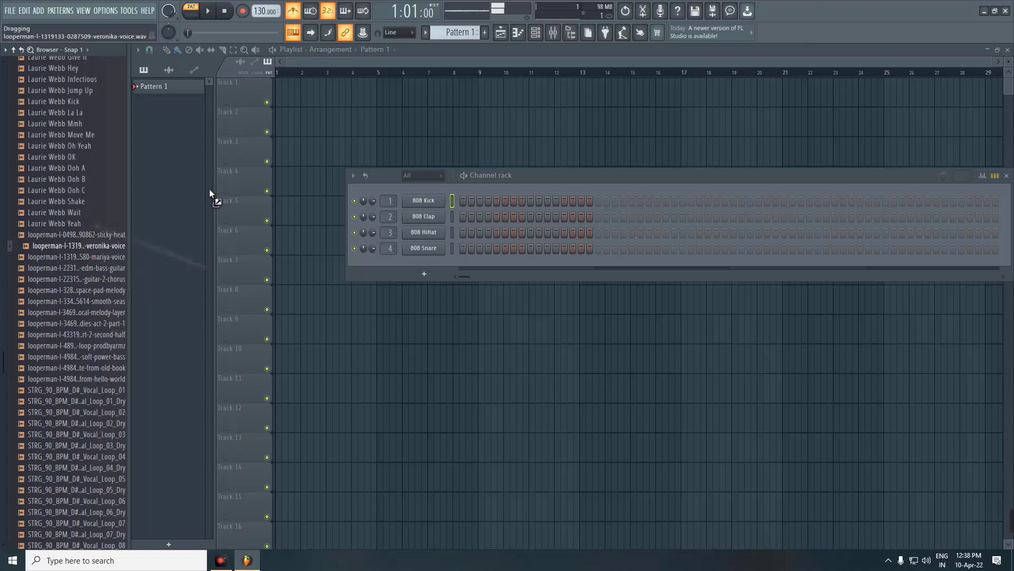
pyautogui.moveTo(100, 251); pyautogui.dragTo(320, 122)
pyautogui.scroll(3, 288, 127)
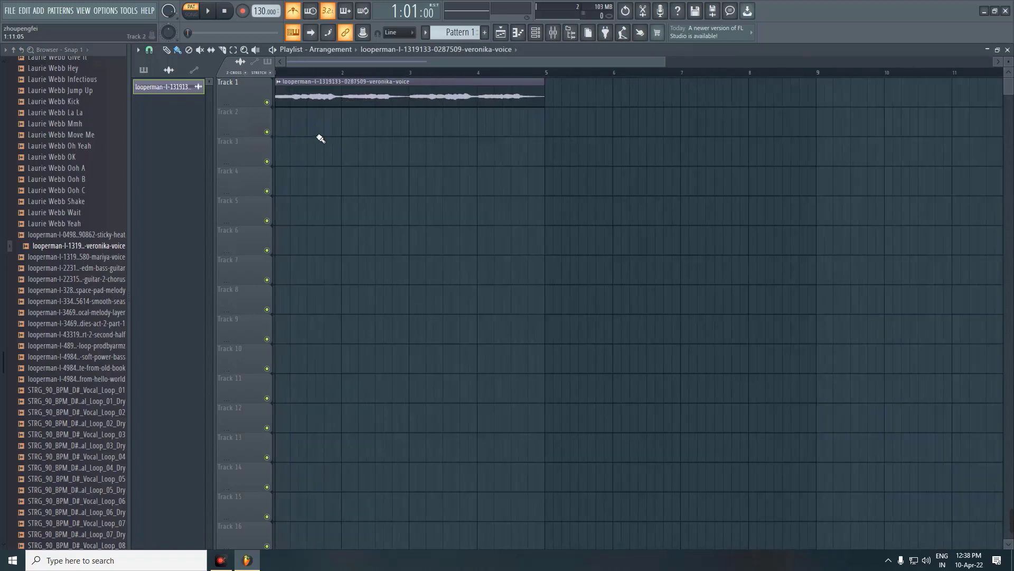
pyautogui.press('space')
pyautogui.press('space')
pyautogui.click(295, 14)
pyautogui.press('space')
pyautogui.scroll(-2, 414, 136)
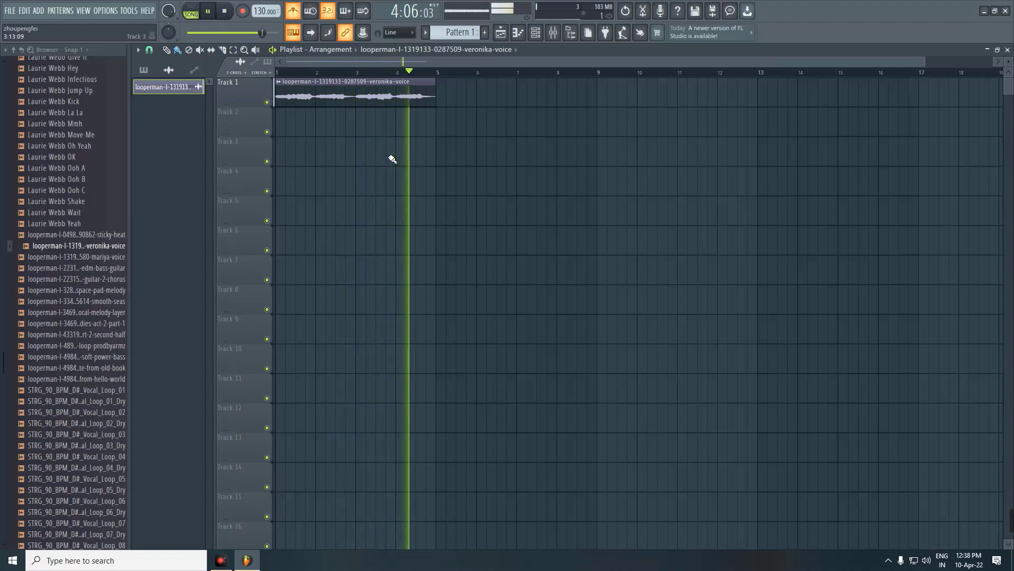
pyautogui.press('space')
# Run Detect tempo on the veronika-voice clip and accept its embedded 110 BPM as the project tempo.
pyautogui.click(280, 83)
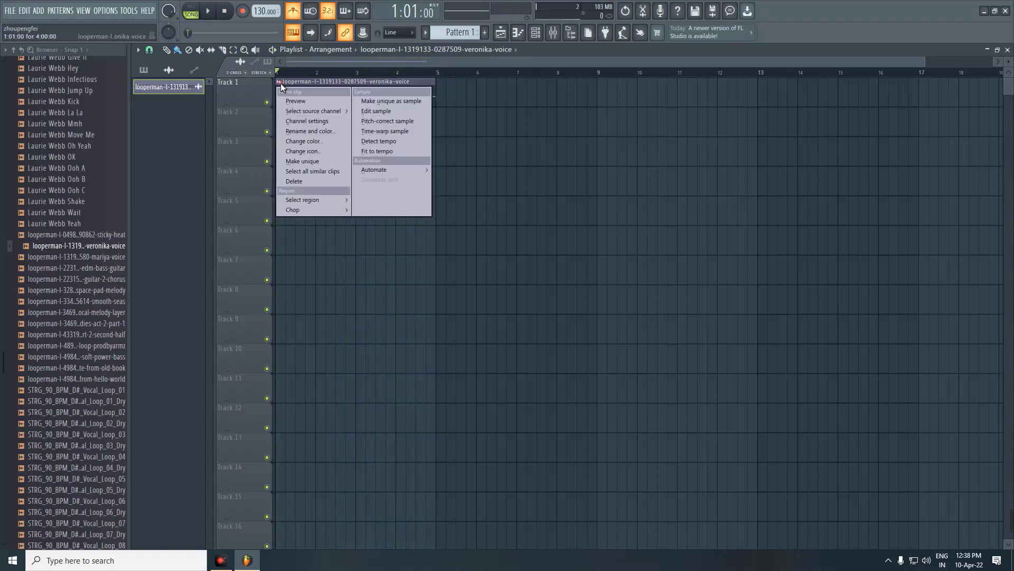
pyautogui.click(382, 142)
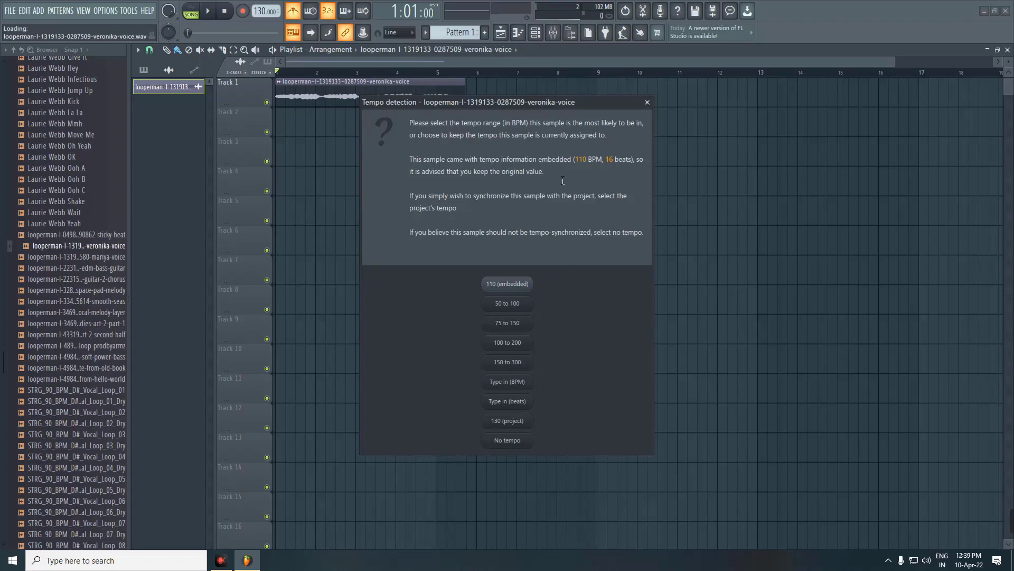
pyautogui.click(520, 286)
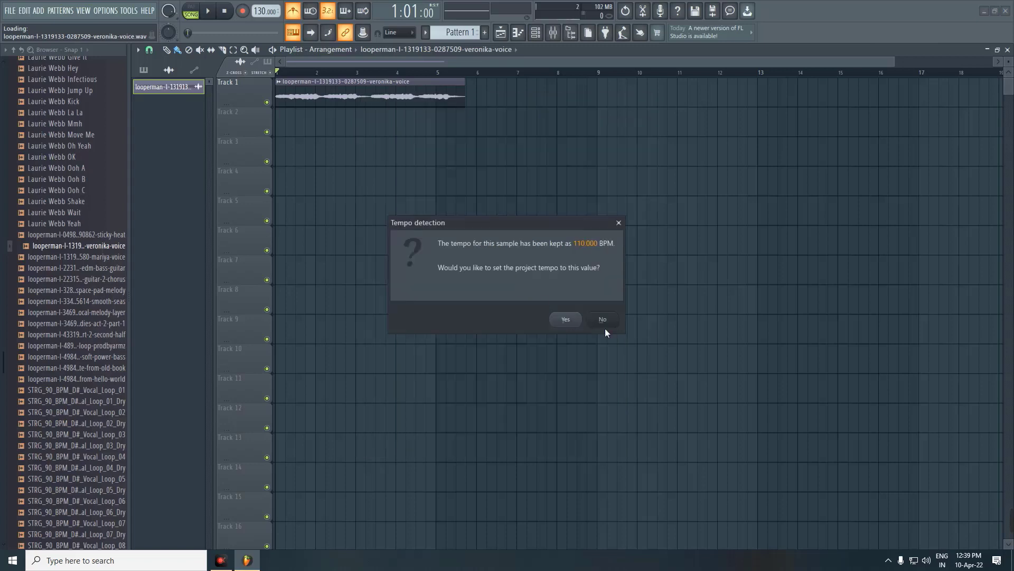
pyautogui.click(565, 320)
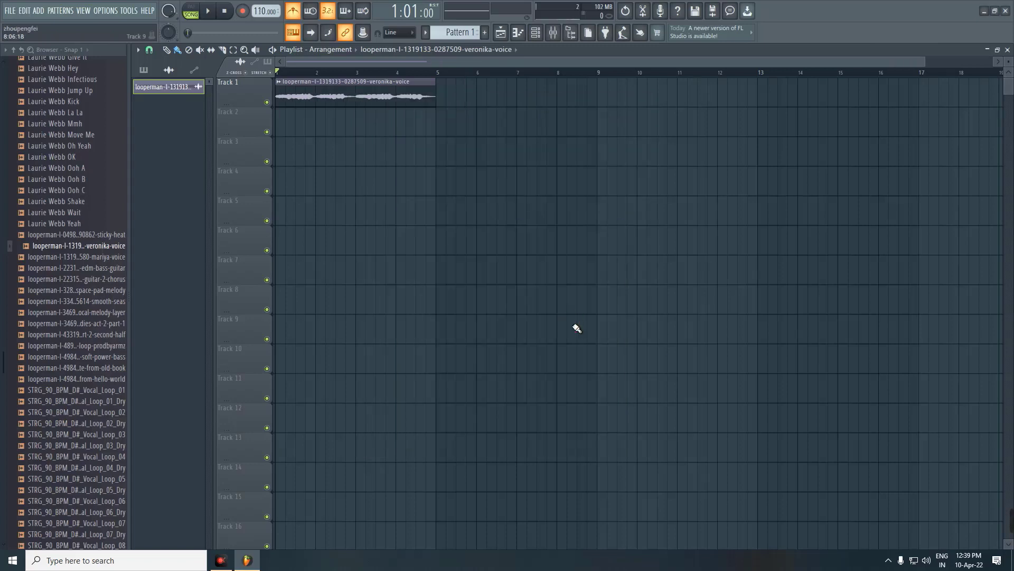
pyautogui.press('space')
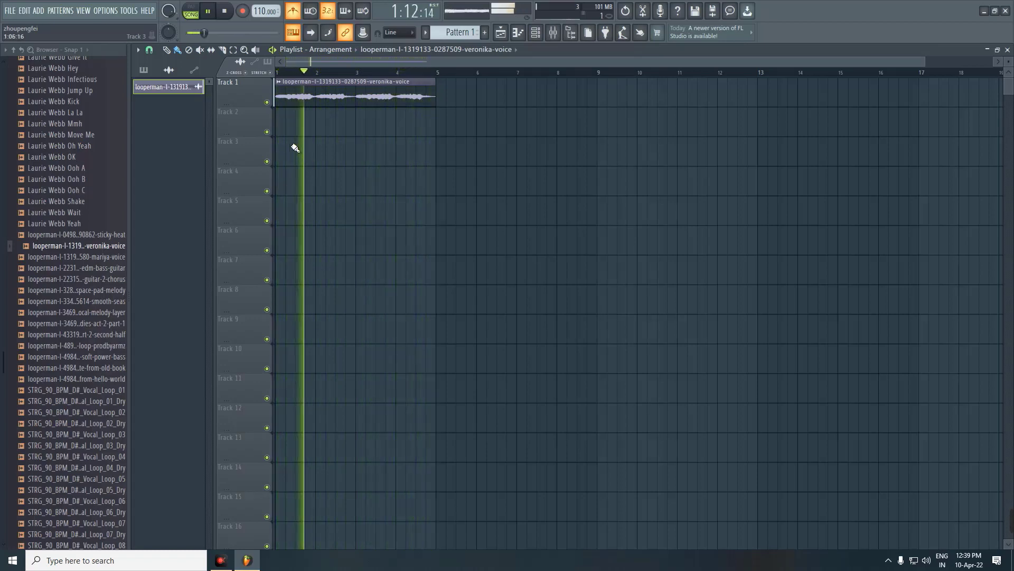
# Stop playback, collapse Vocals and expand the Cymatics - DIAMONDS Vol 3 - Drum Loops pack.
pyautogui.press('space')
pyautogui.scroll(4, 65, 268)
pyautogui.scroll(3, 65, 269)
pyautogui.scroll(3, 65, 267)
pyautogui.click(58, 238)
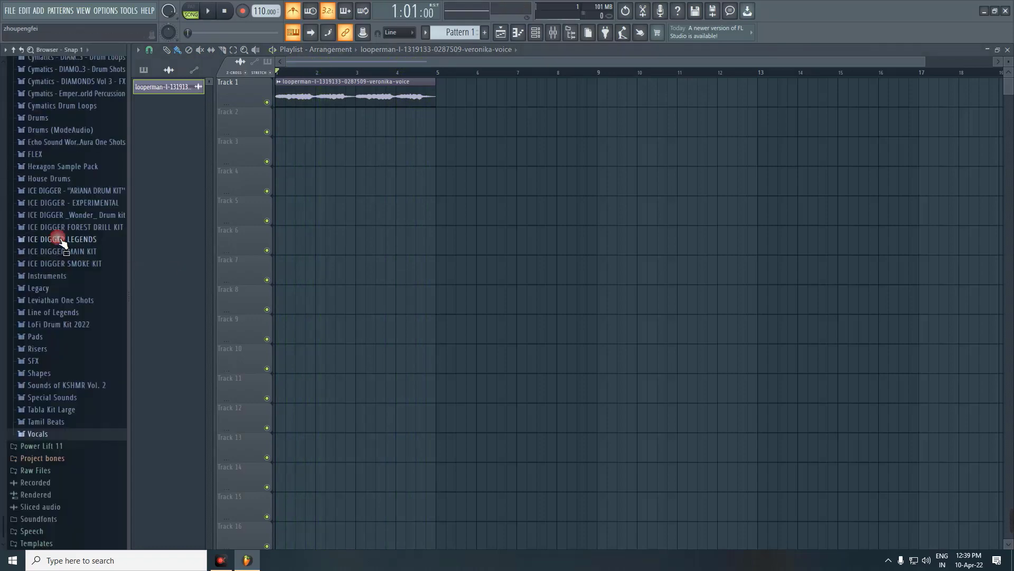
pyautogui.scroll(5, 93, 276)
pyautogui.scroll(2, 84, 275)
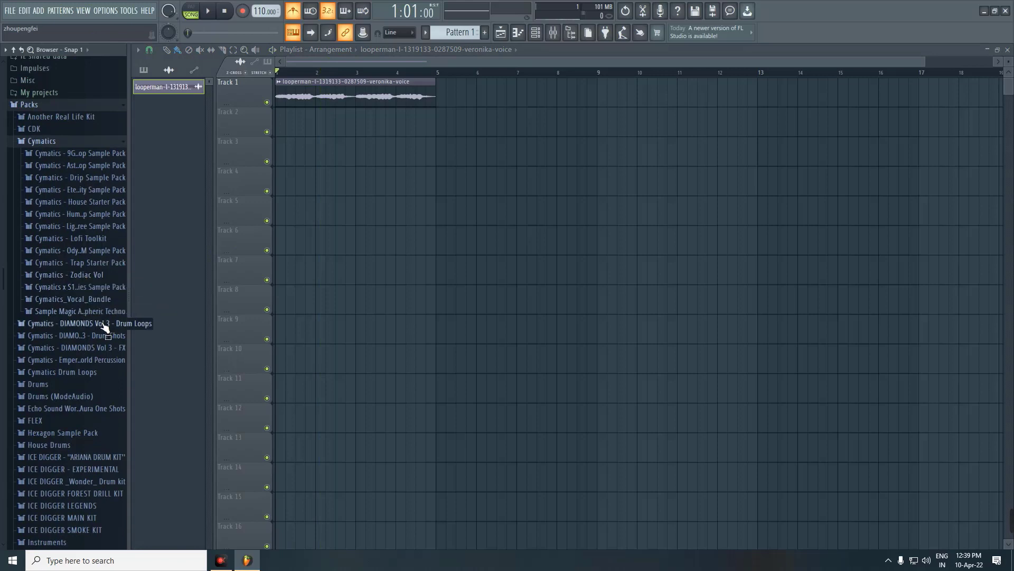
pyautogui.click(91, 324)
pyautogui.scroll(-4, 106, 220)
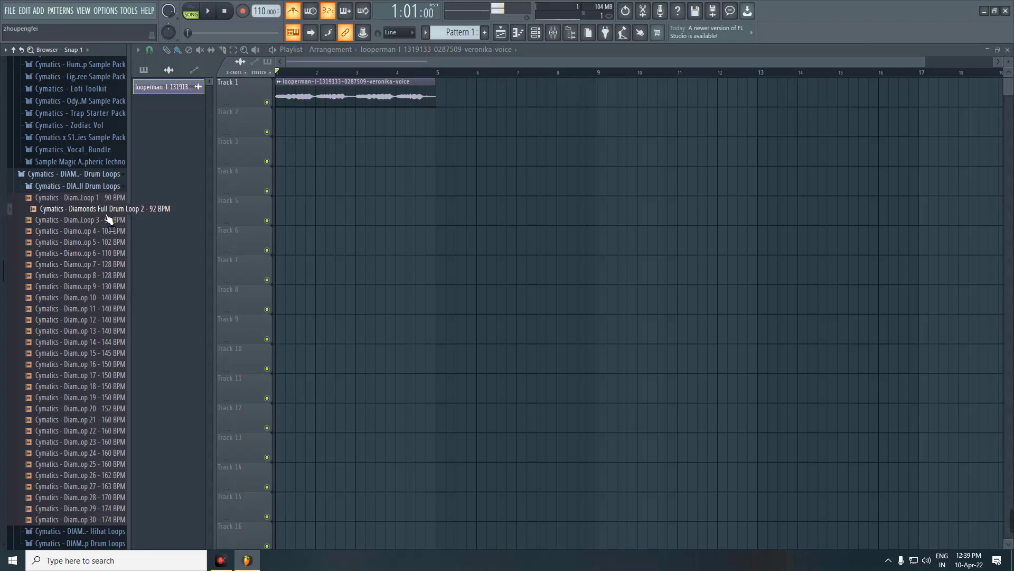
# Drop Drum Loop 2 - 92 BPM onto Track 2 at bar 1 and play it with the vocal.
pyautogui.moveTo(108, 218); pyautogui.dragTo(288, 122)
pyautogui.scroll(2, 300, 168)
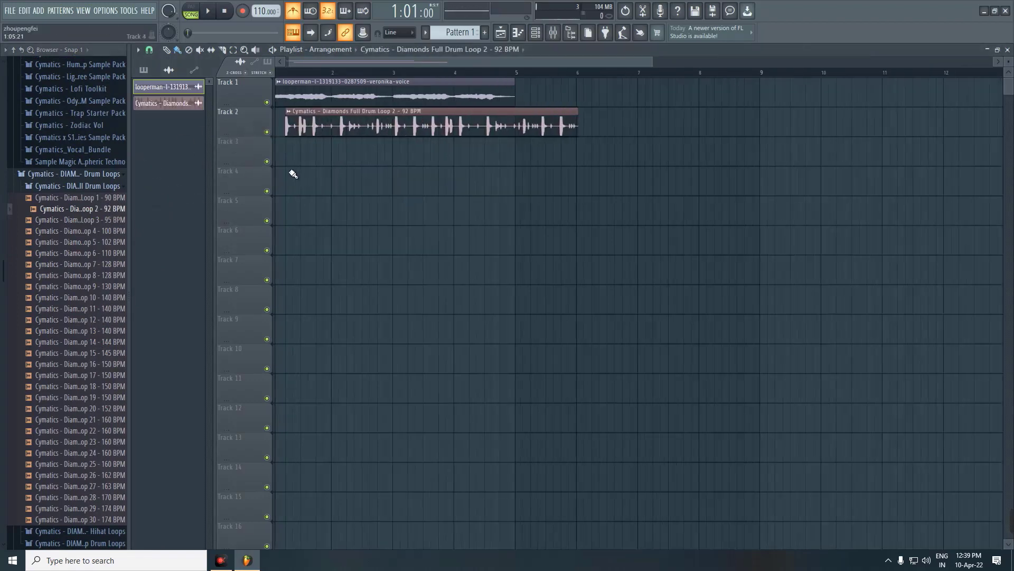
pyautogui.moveTo(375, 127); pyautogui.dragTo(272, 138)
pyautogui.scroll(-2, 338, 117)
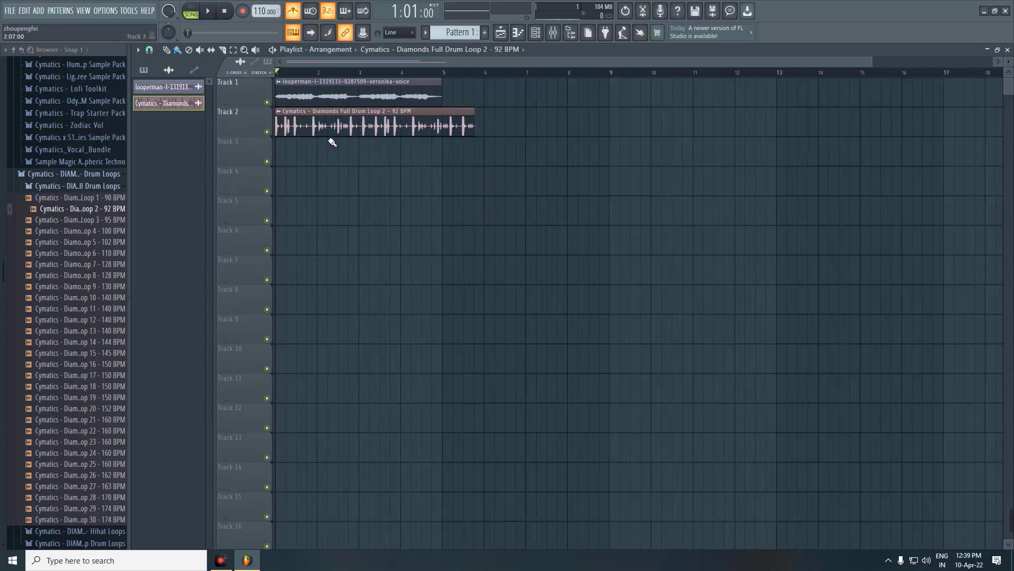
pyautogui.press('space')
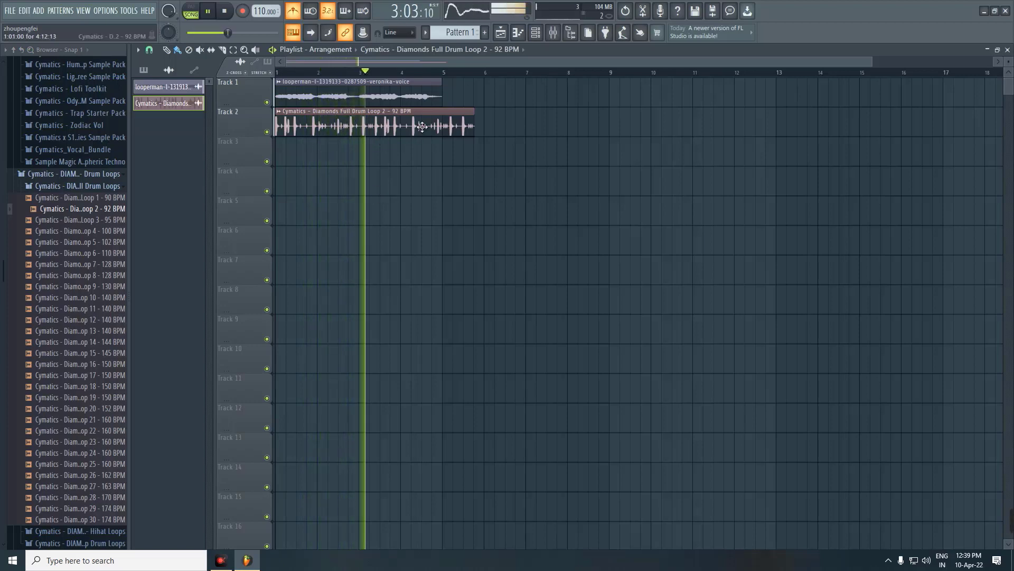
pyautogui.press('space')
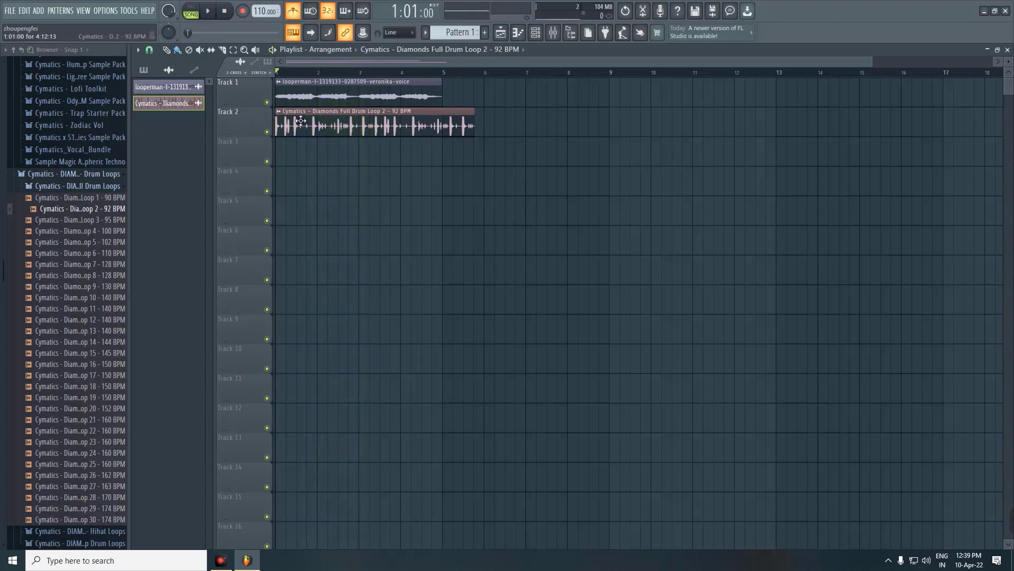
# Stretch the drum loop's TIME knob to 4:00:00 in its sample settings and preview it.
pyautogui.doubleClick(301, 121)
pyautogui.moveTo(457, 183); pyautogui.dragTo(532, 209)
pyautogui.moveTo(502, 268)
pyautogui.mouseDown()
pyautogui.moveTo(502, 248)
pyautogui.moveTo(502, 258)
pyautogui.mouseUp()
pyautogui.press('space')
pyautogui.press('space')
pyautogui.moveTo(507, 265); pyautogui.dragTo(501, 259)
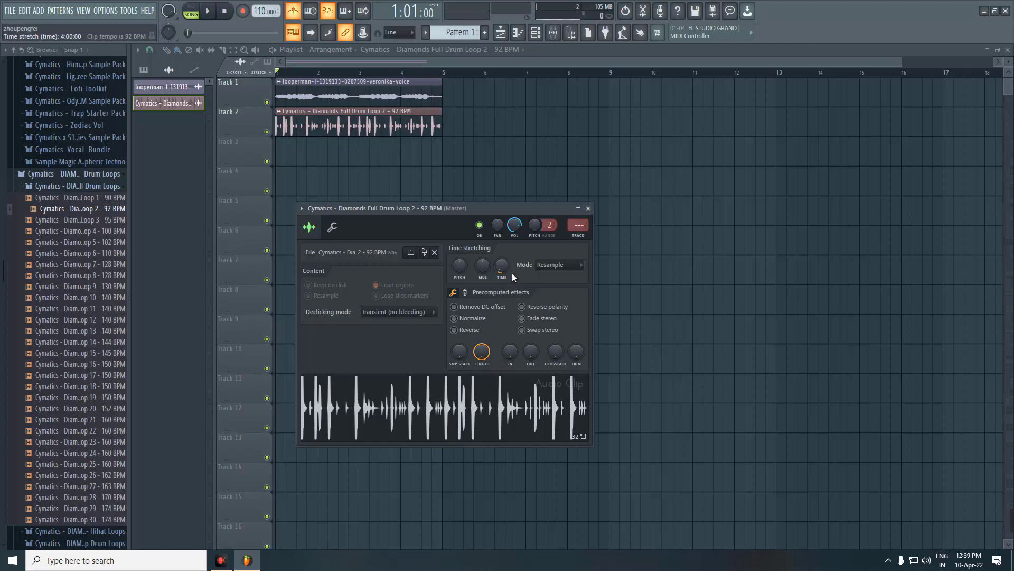
pyautogui.press('space')
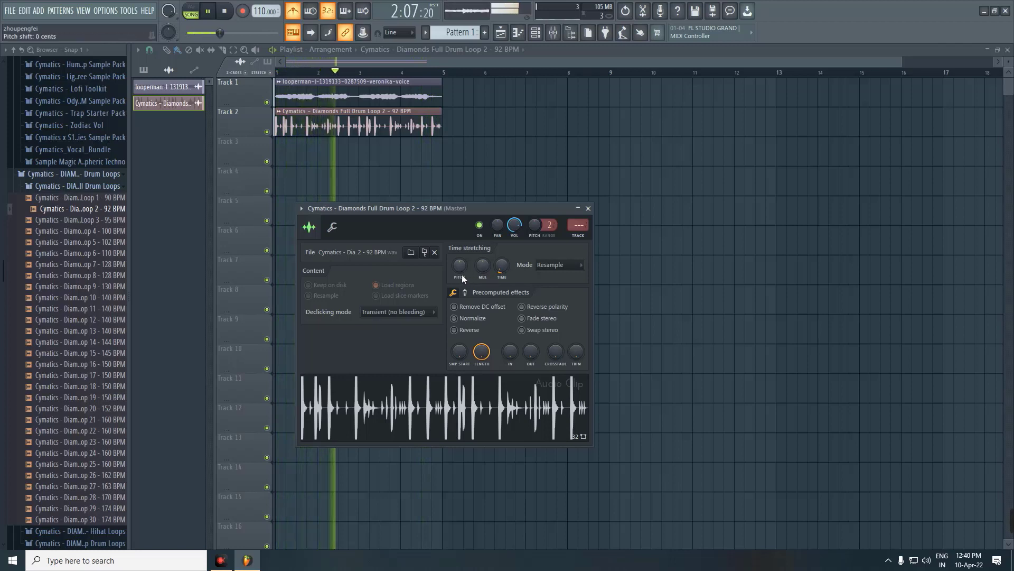
# Set the time-stretching mode to Auto, stop playback, and preview Drum Loop 7 - 128 BPM.
pyautogui.moveTo(461, 274); pyautogui.dragTo(491, 312)
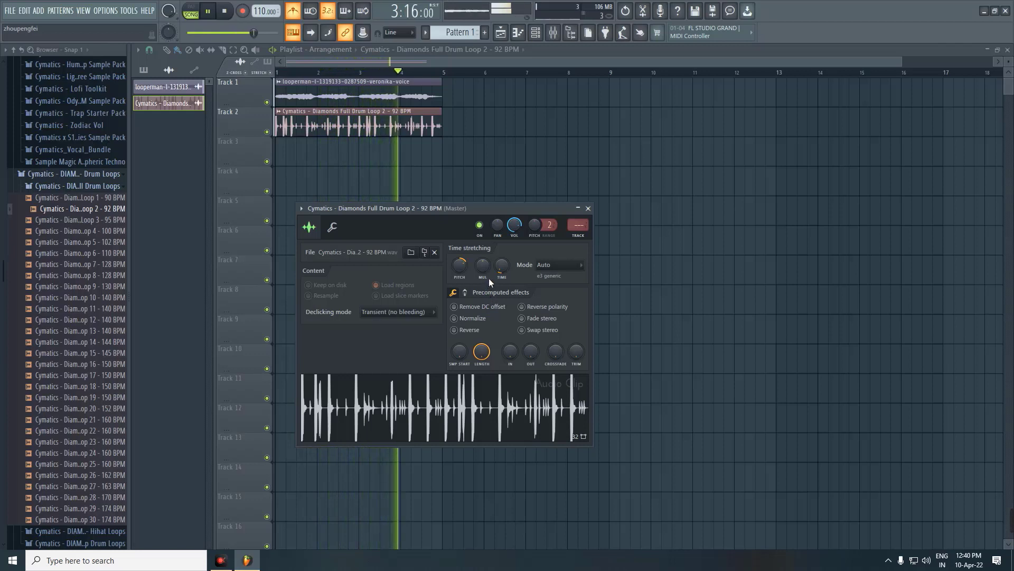
pyautogui.press('space')
pyautogui.rightClick(467, 272)
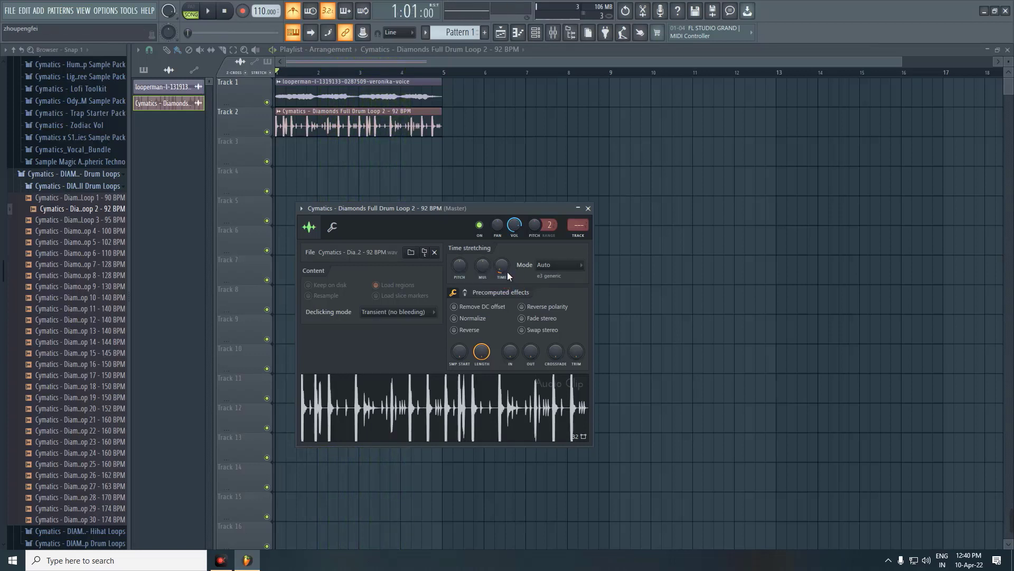
pyautogui.click(105, 268)
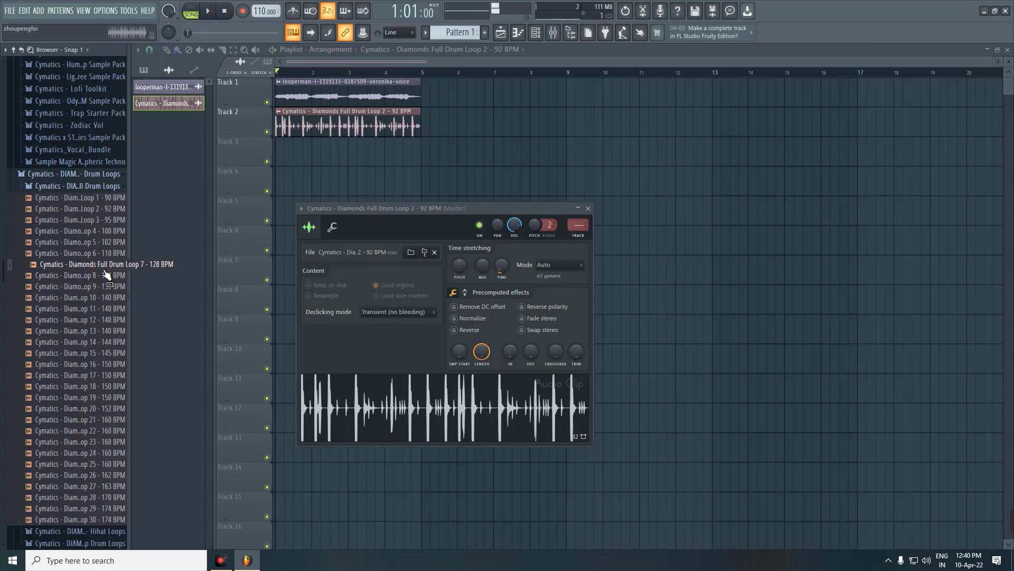
# Delete the Drum Loop 2 clip and place Diamonds Full Drum Loop 7 - 128 BPM on Track 2, then play it.
pyautogui.click(588, 208)
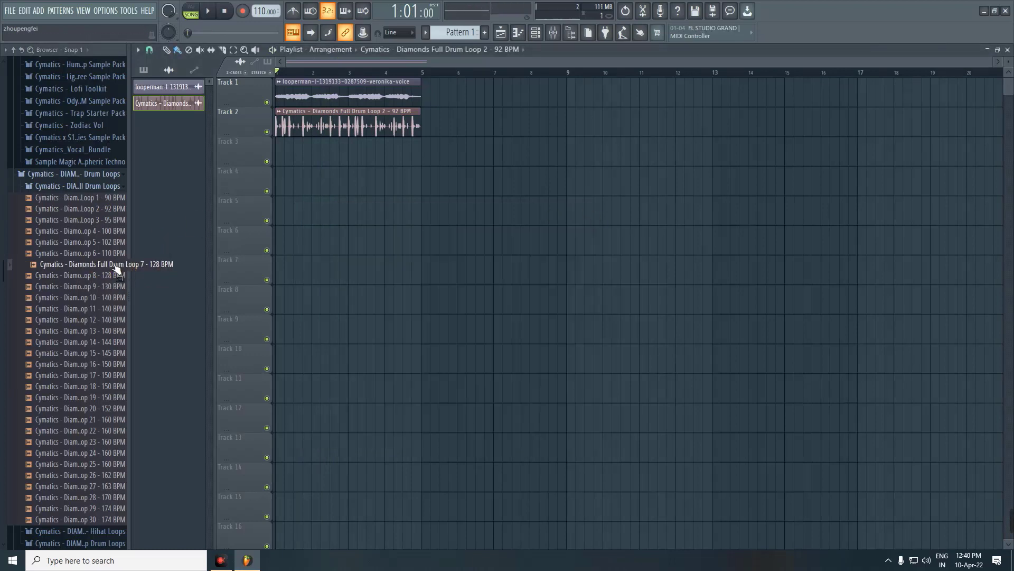
pyautogui.rightClick(325, 128)
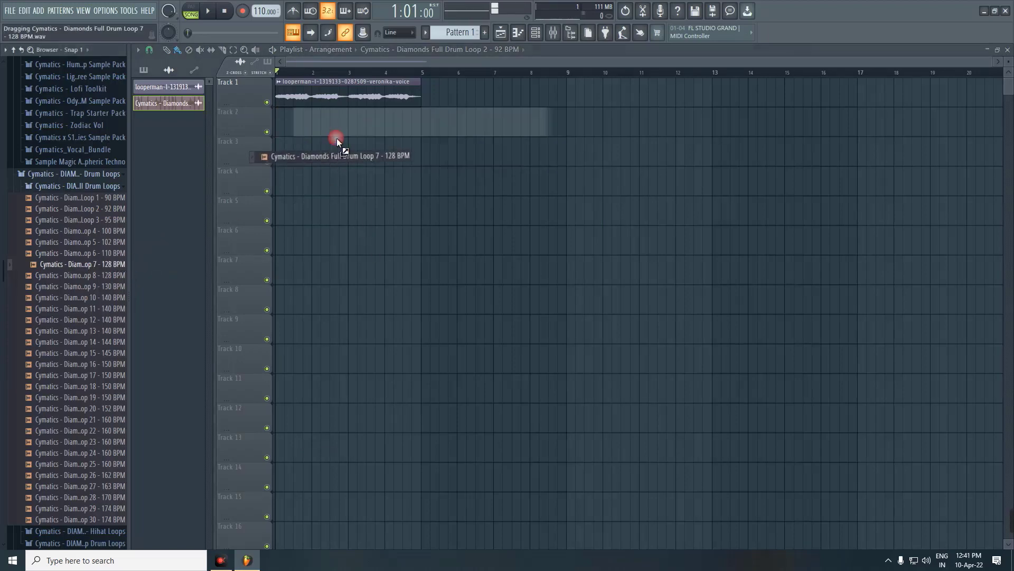
pyautogui.moveTo(120, 269); pyautogui.dragTo(331, 126)
pyautogui.press('space')
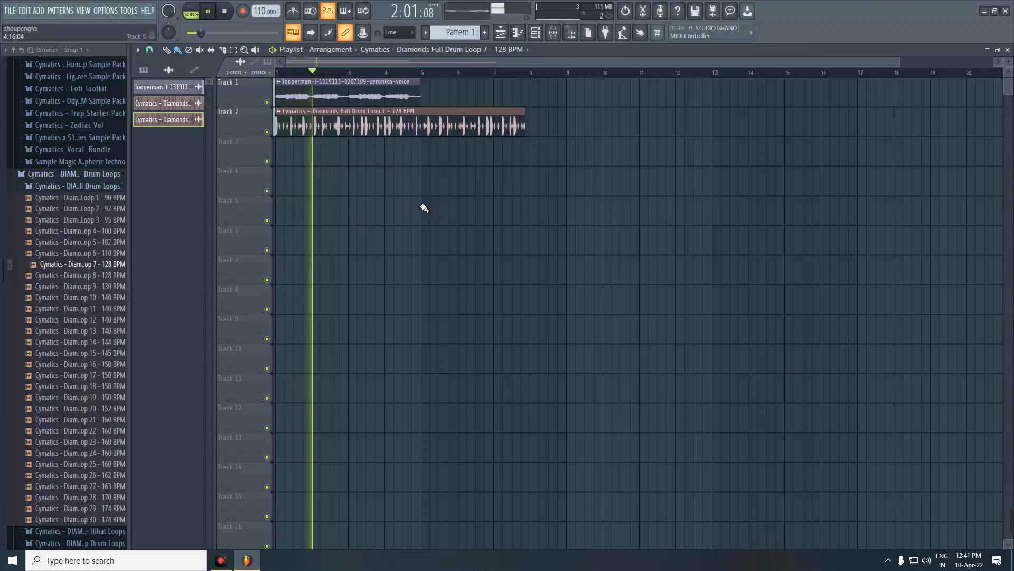
pyautogui.press('space')
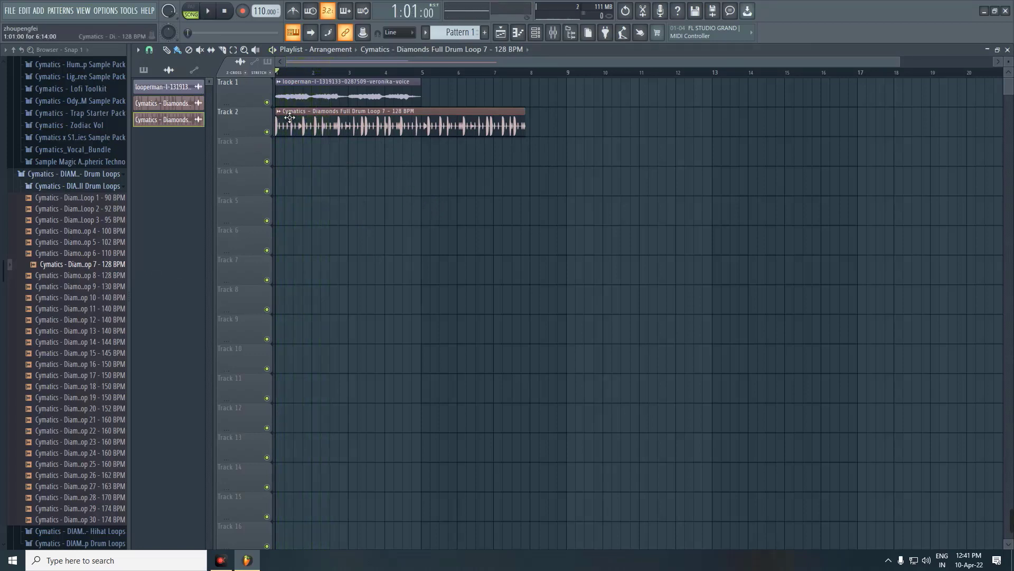
pyautogui.click(279, 111)
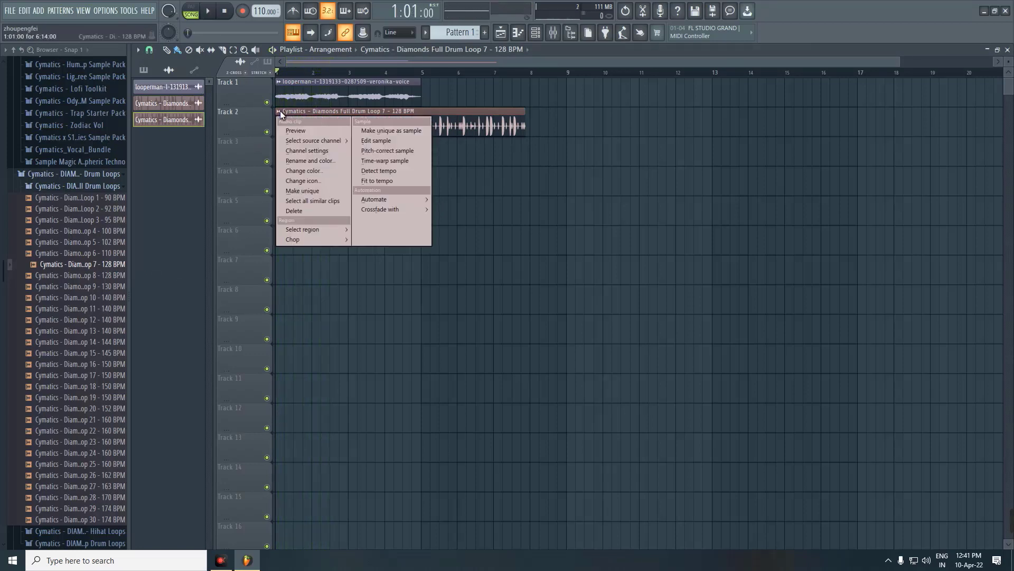
# Shorten the Drum Loop 7 clip with the Time stretching TIME knob and play to check it.
pyautogui.doubleClick(383, 112)
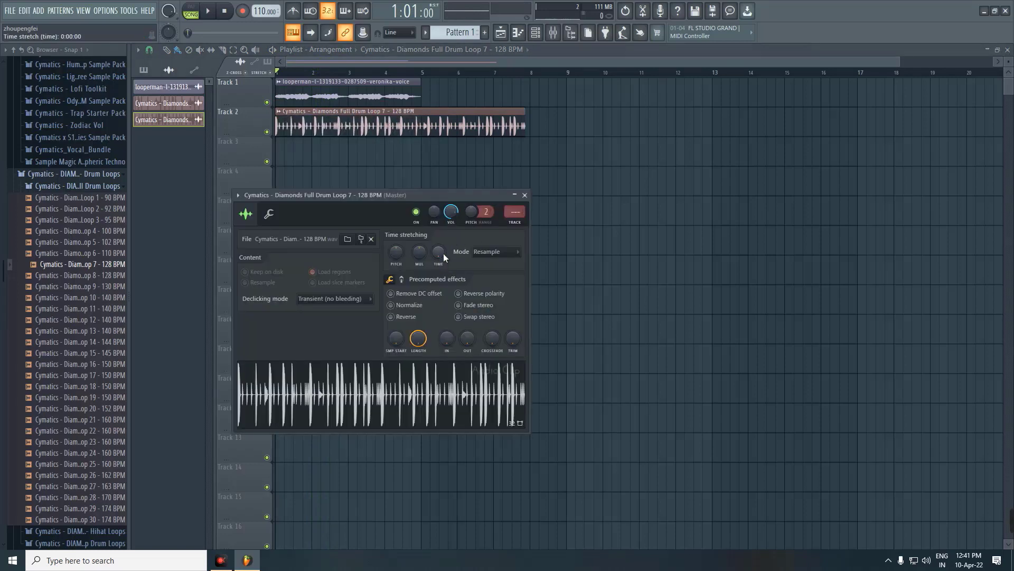
pyautogui.moveTo(442, 253); pyautogui.dragTo(439, 246)
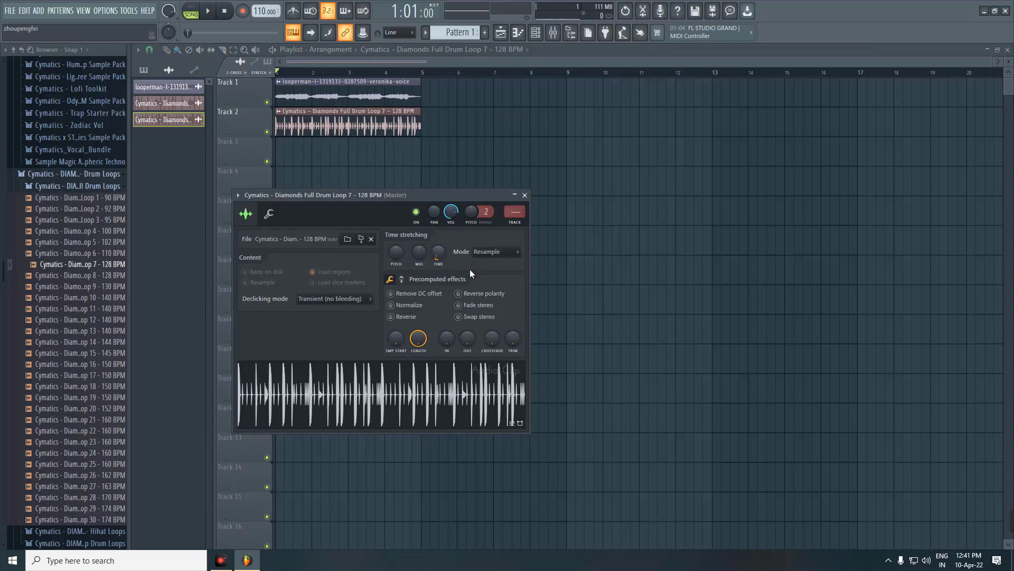
pyautogui.press('space')
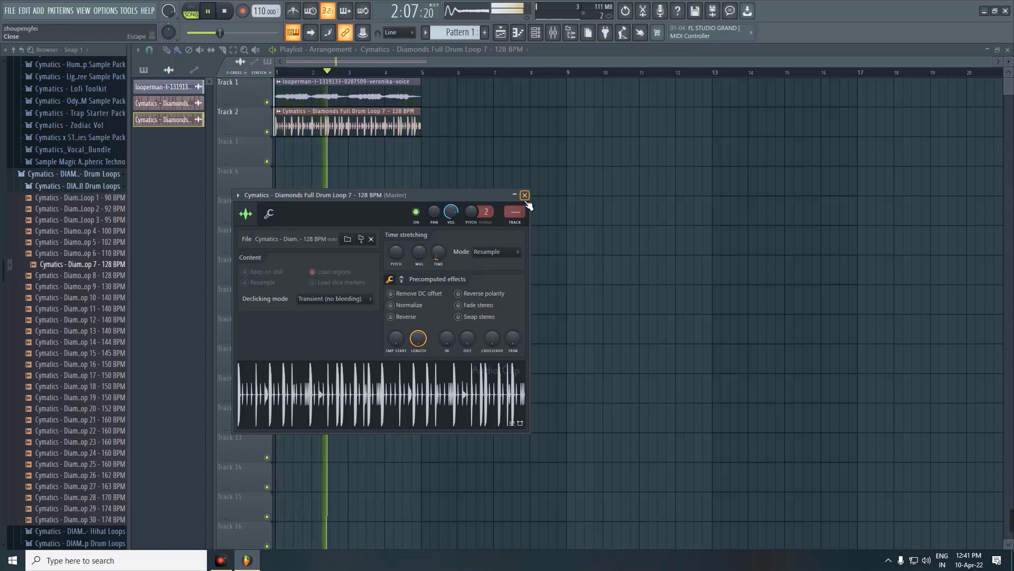
pyautogui.press('space')
# Clear the drum loop's time stretch to (none) and set its tempo to 110 BPM via Detect tempo.
pyautogui.rightClick(449, 258)
pyautogui.click(452, 258)
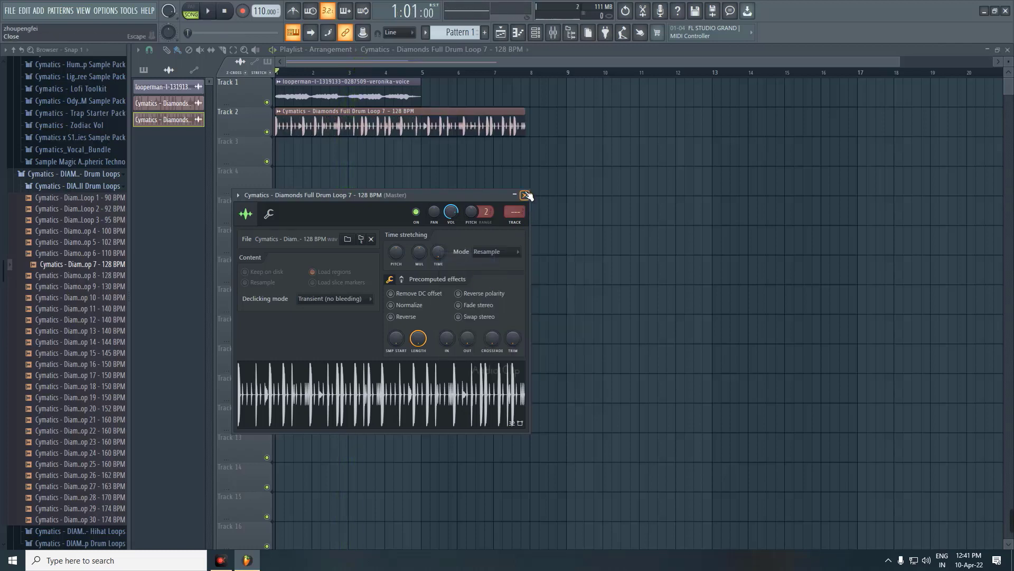
pyautogui.click(526, 195)
pyautogui.click(278, 111)
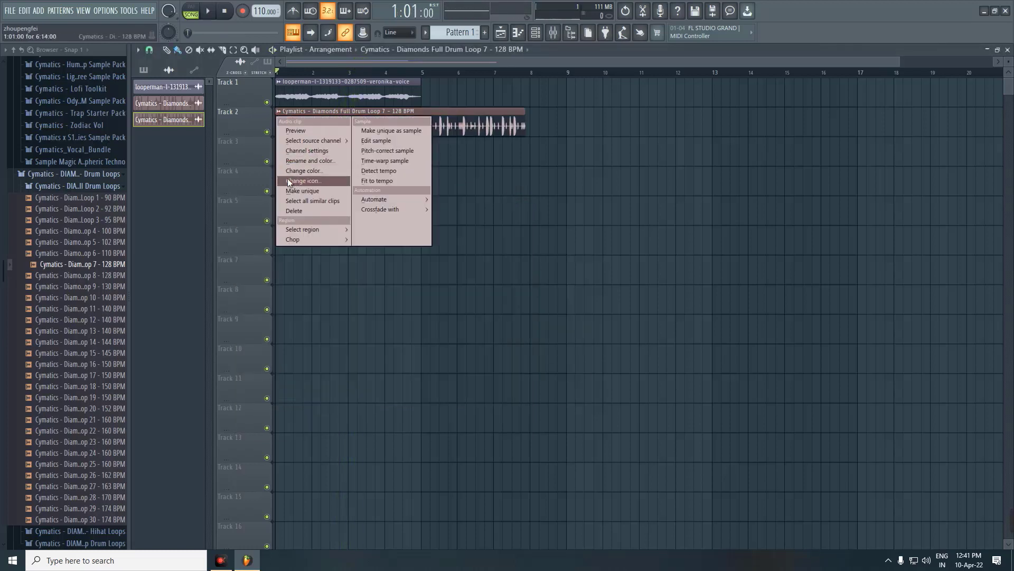
pyautogui.click(385, 172)
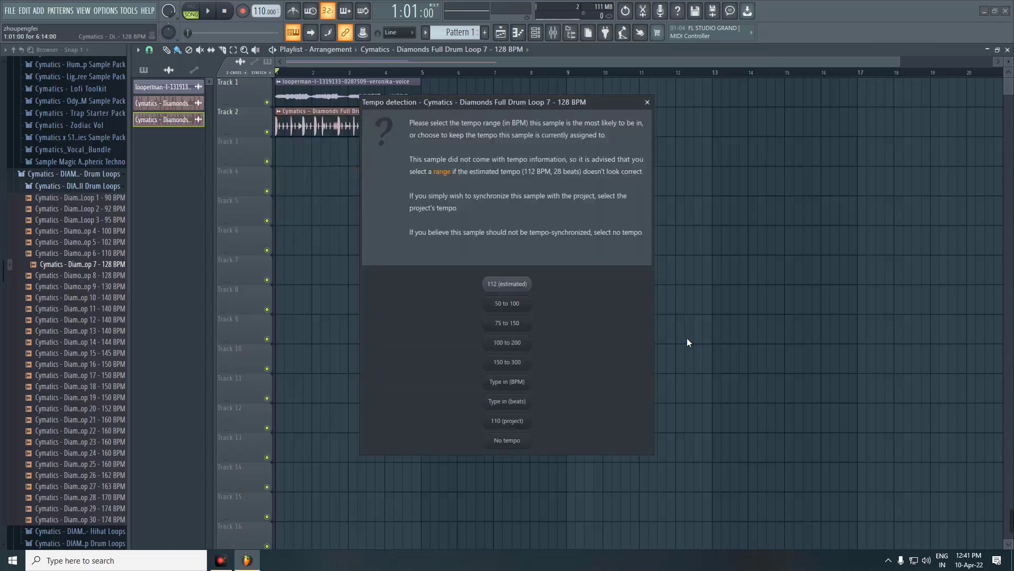
pyautogui.click(528, 383)
pyautogui.write('110')
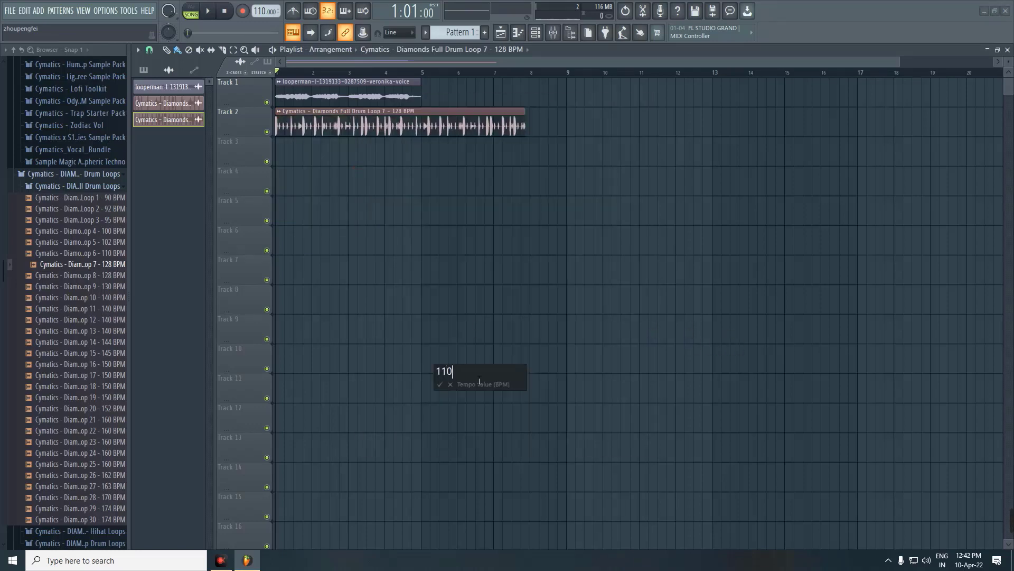
pyautogui.click(440, 385)
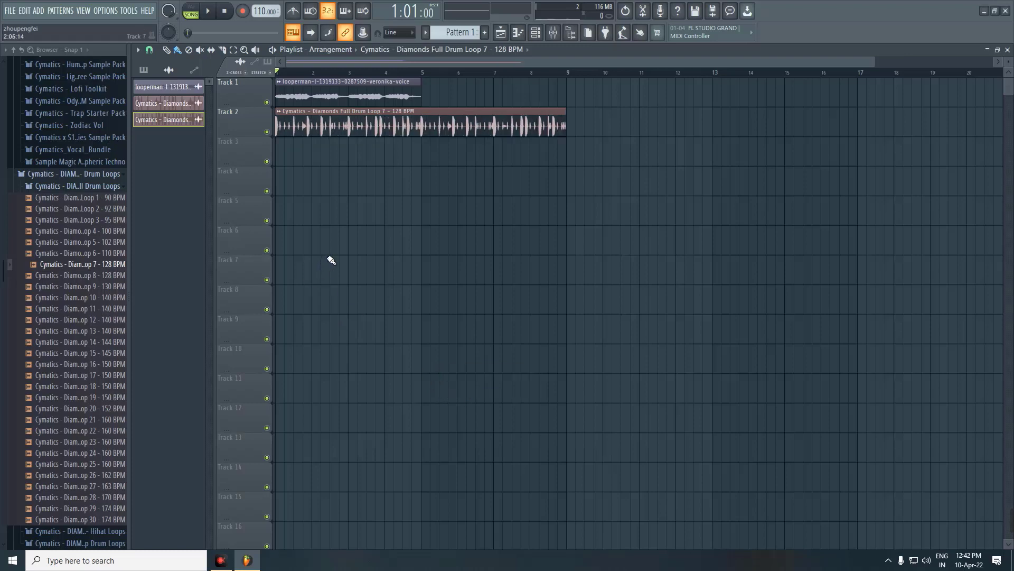
# Play the matched loops and clone the voice clip to bar 5 of Track 1.
pyautogui.press('space')
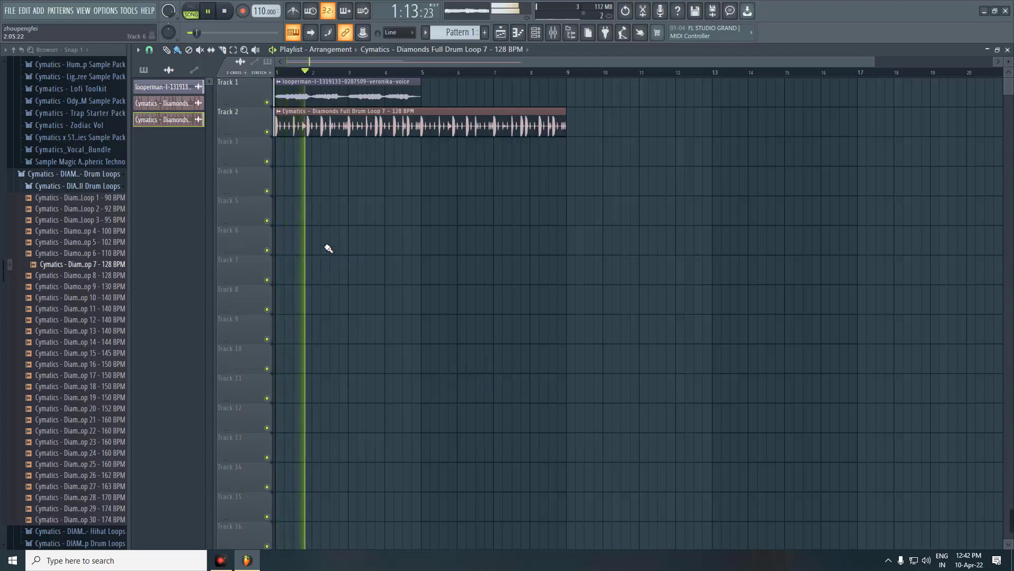
pyautogui.keyDown('ctrl'); pyautogui.scroll(-1, 328, 249); pyautogui.keyUp('ctrl')
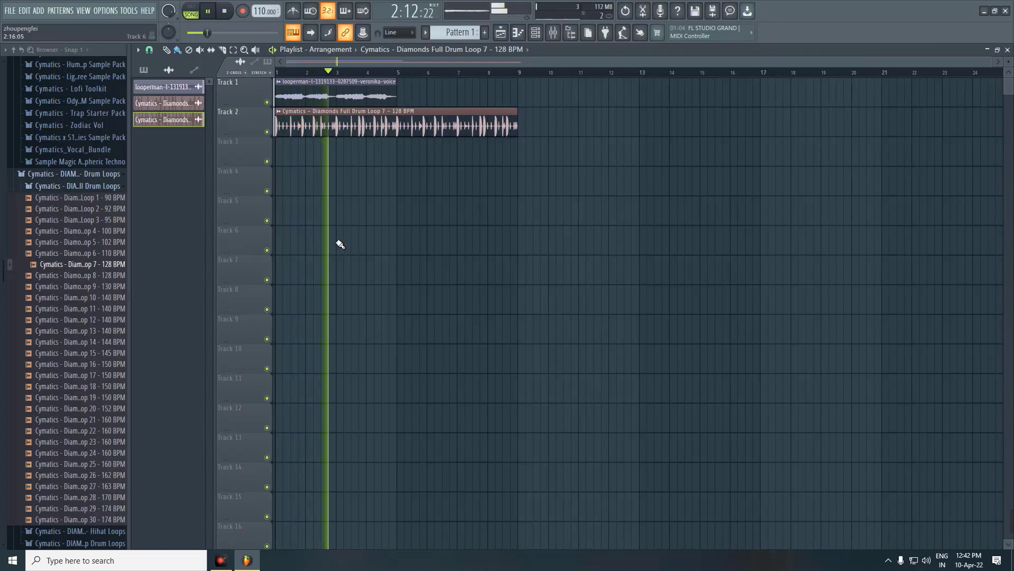
pyautogui.keyDown('ctrl'); pyautogui.scroll(1, 376, 220); pyautogui.keyUp('ctrl')
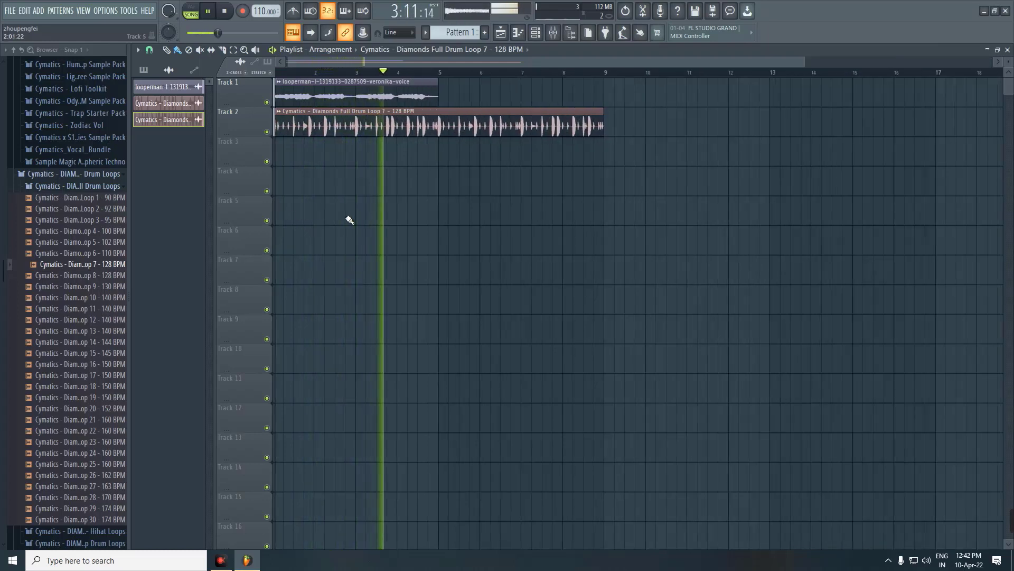
pyautogui.click(417, 95)
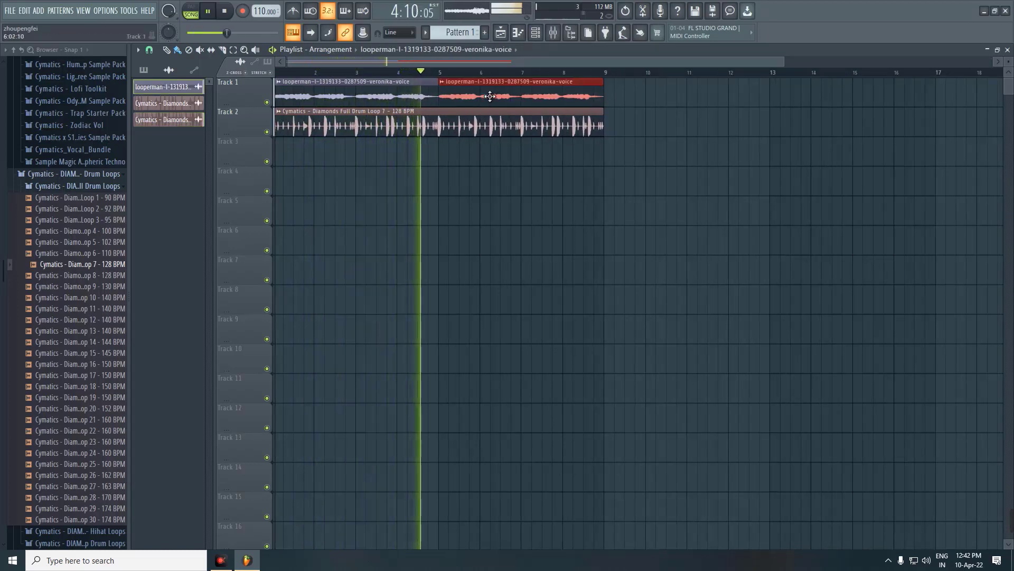
pyautogui.click(739, 180)
pyautogui.keyDown('ctrl'); pyautogui.scroll(-1, 628, 179); pyautogui.keyUp('ctrl')
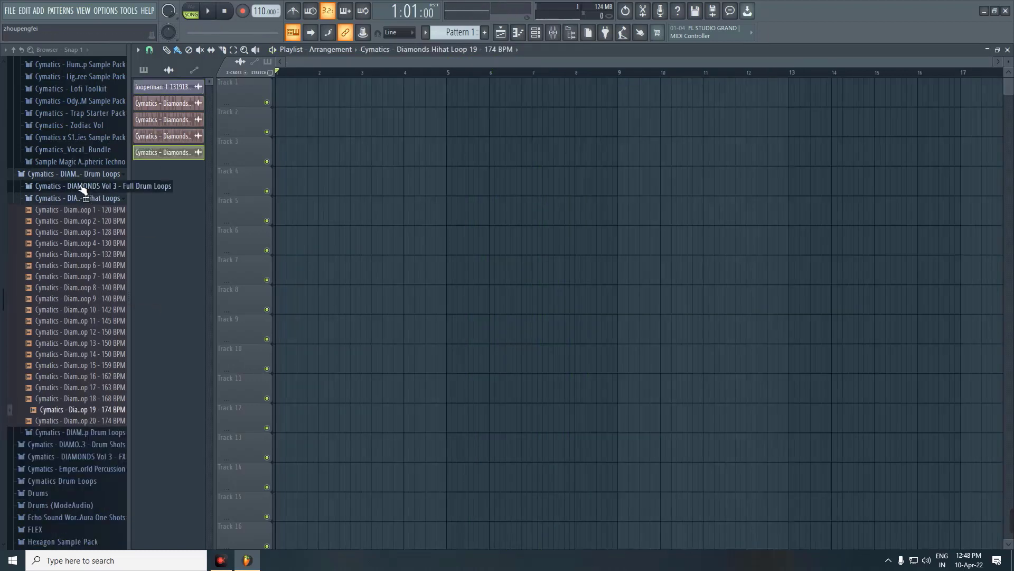
# Collapse Hihat Loops, expand the Vocals folder and preview looperman samples to find the flute loop.
pyautogui.click(82, 188)
pyautogui.scroll(-5, 71, 264)
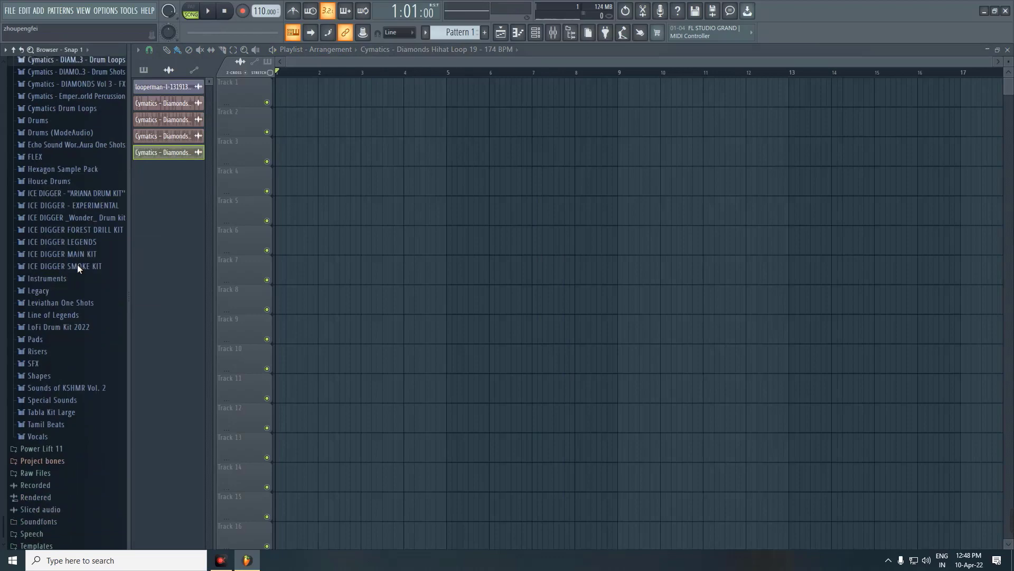
pyautogui.click(37, 433)
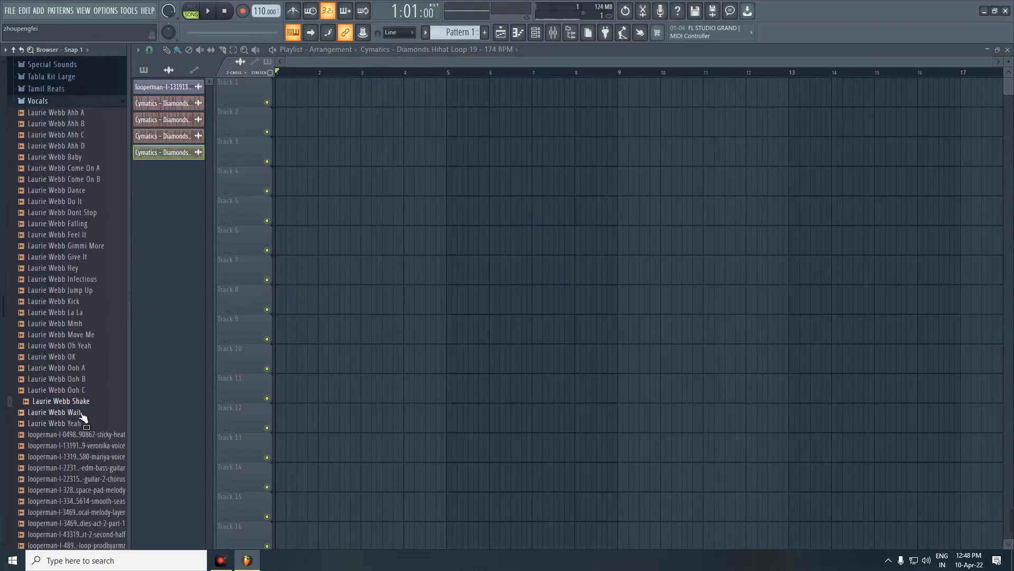
pyautogui.scroll(-8, 90, 434)
pyautogui.click(89, 360)
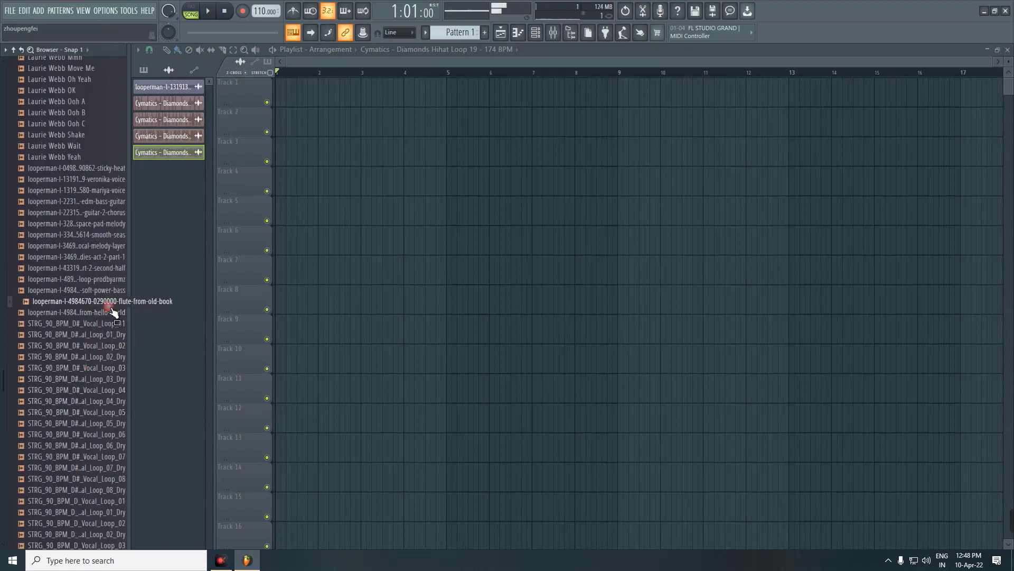
pyautogui.press('Up')
pyautogui.press('Up')
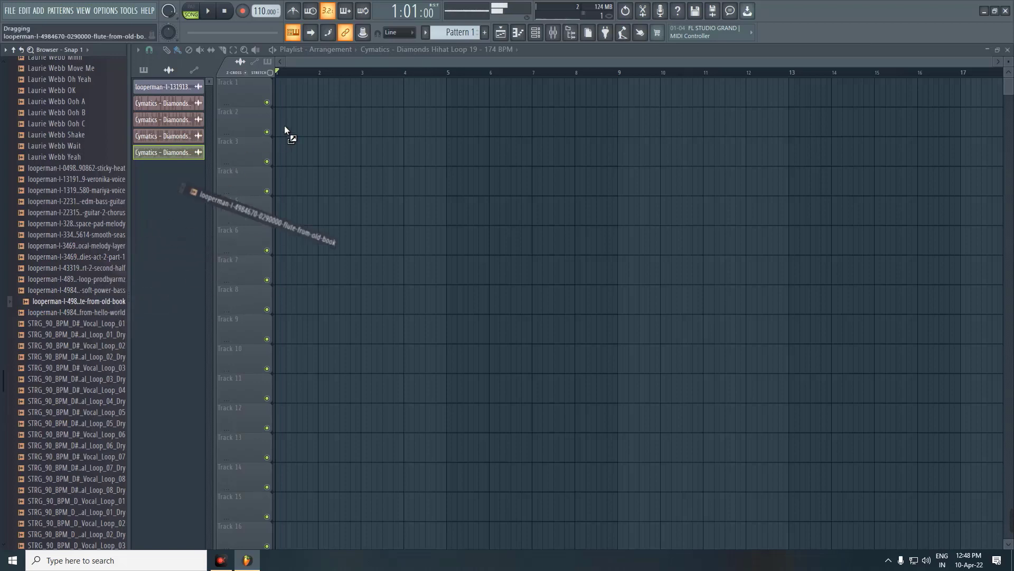
# Place the flute-from-old-book loop at the start of Track 1 and play it back.
pyautogui.moveTo(112, 307); pyautogui.dragTo(287, 124)
pyautogui.moveTo(349, 127); pyautogui.dragTo(317, 95)
pyautogui.press('space')
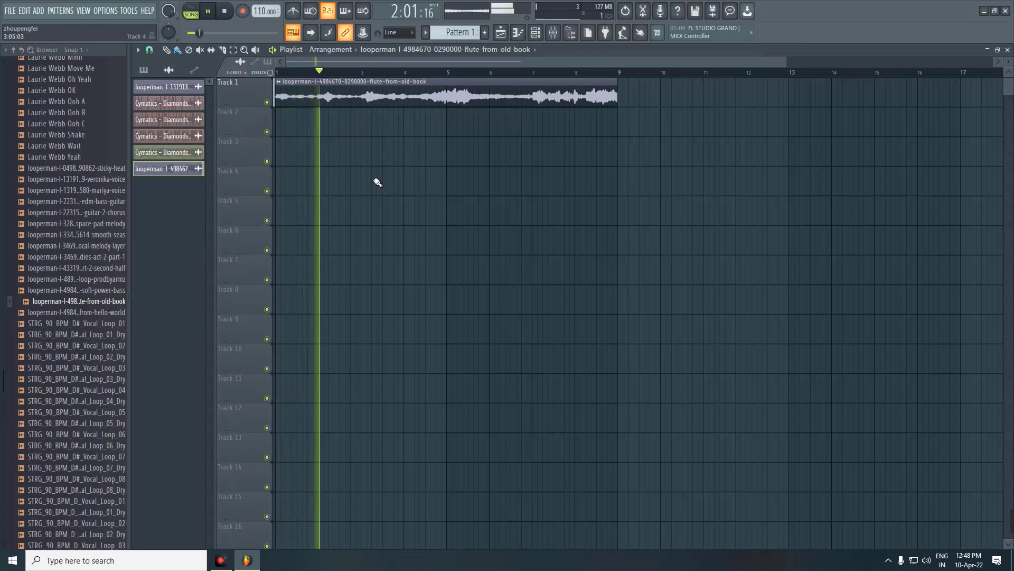
pyautogui.press('space')
pyautogui.press('space')
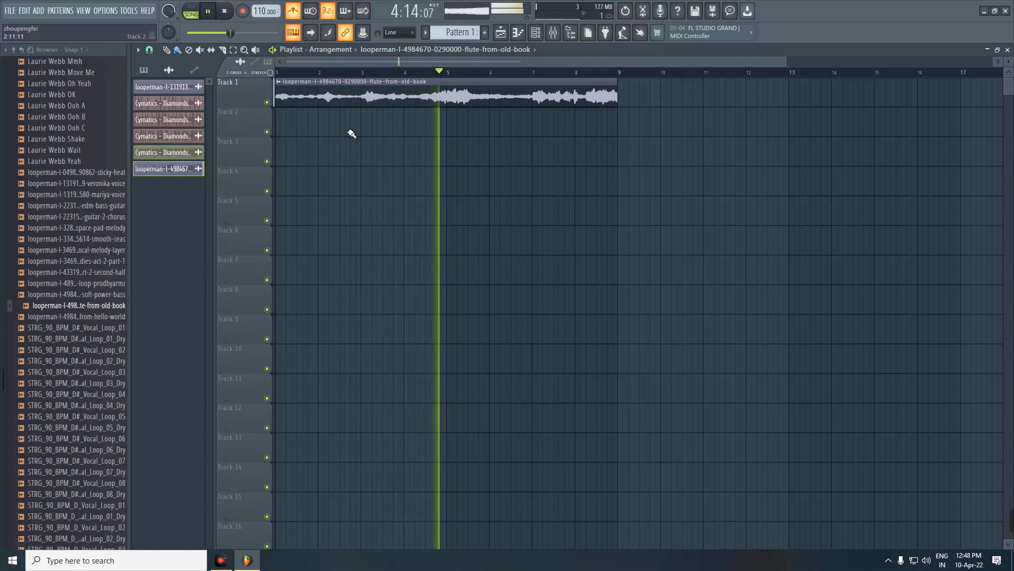
pyautogui.press('space')
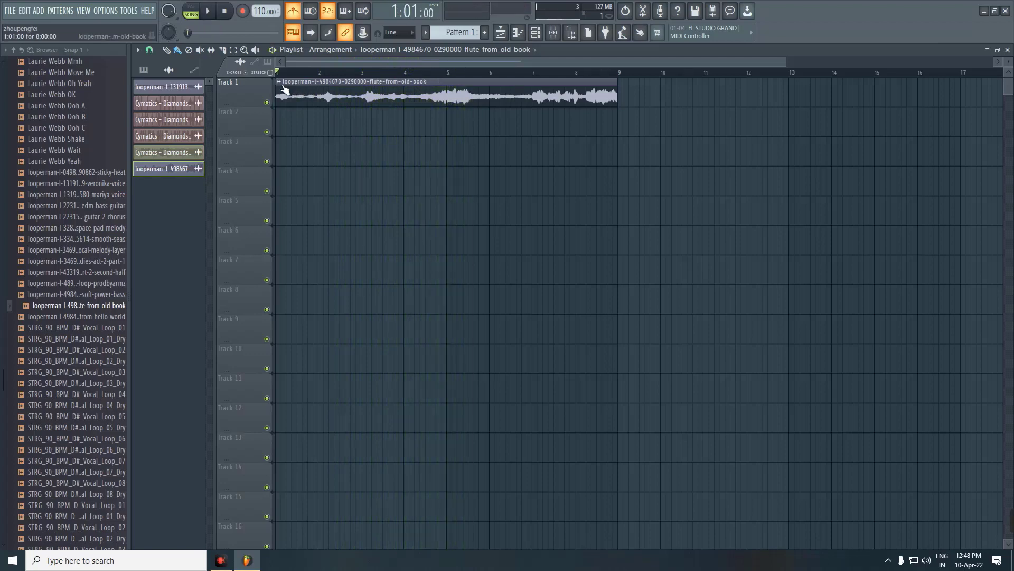
# Assign the flute clip a tempo through Detect tempo and play it against the 110 BPM project.
pyautogui.click(278, 82)
pyautogui.click(382, 153)
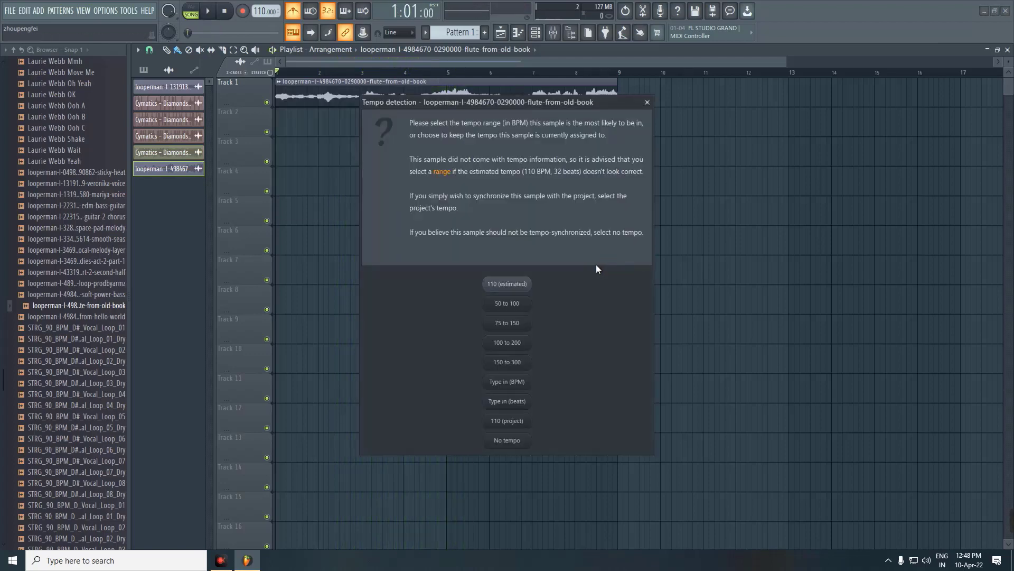
pyautogui.click(522, 288)
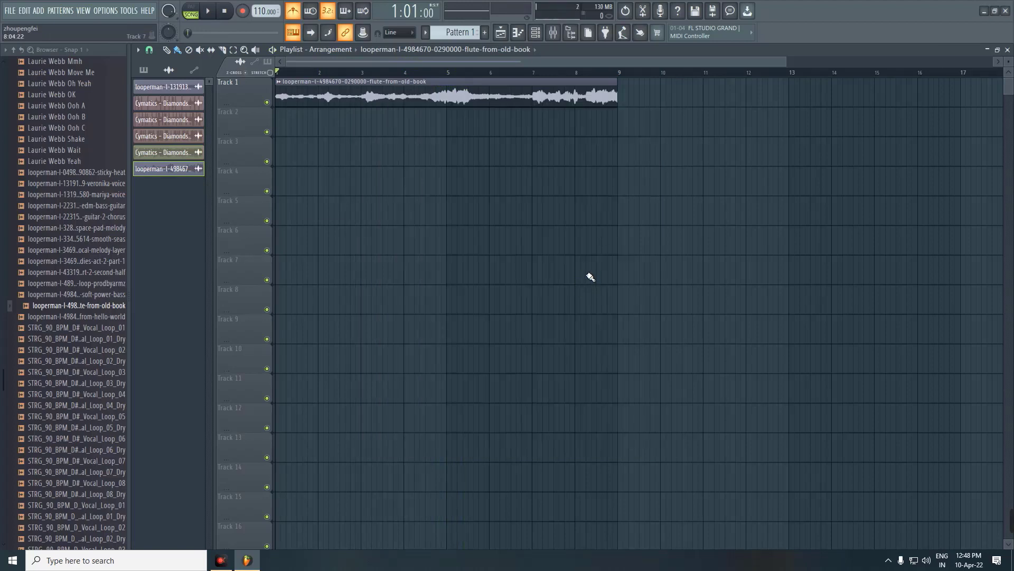
pyautogui.press('space')
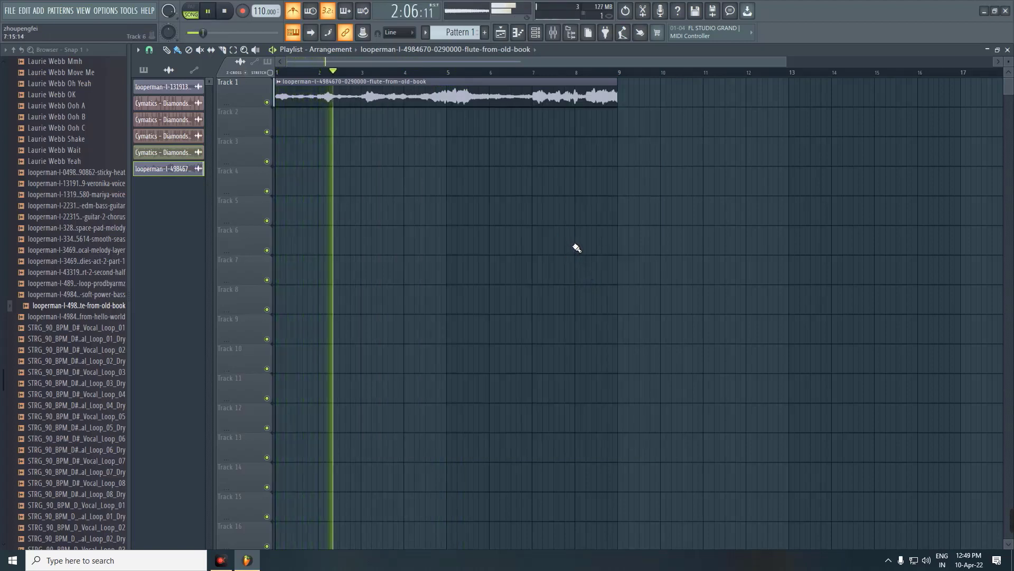
# Stop playback and open the Cymatics Drum Loops folder in the Browser, collapsing Vocals.
pyautogui.press('space')
pyautogui.scroll(12, 42, 290)
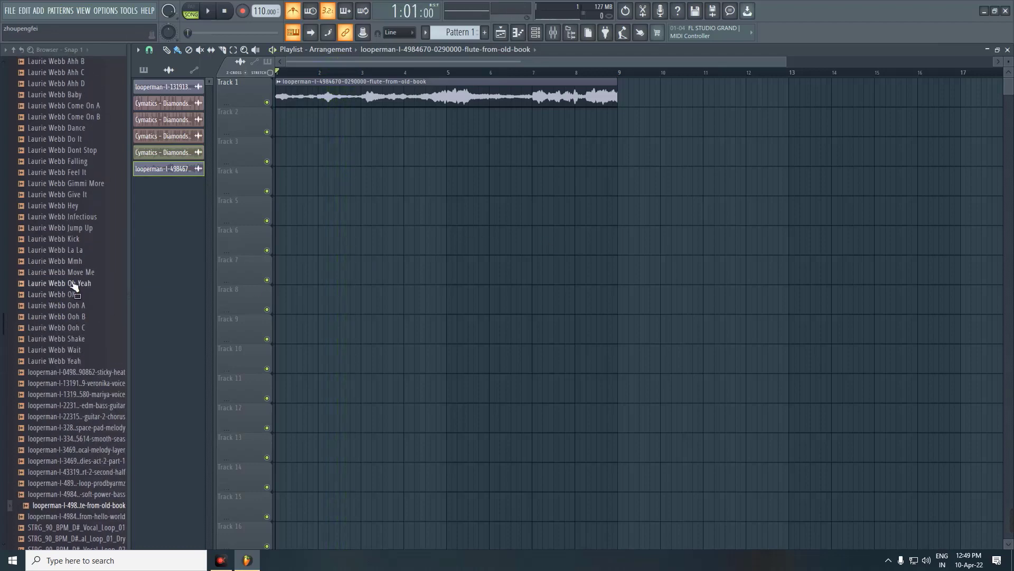
pyautogui.click(37, 238)
pyautogui.scroll(5, 47, 265)
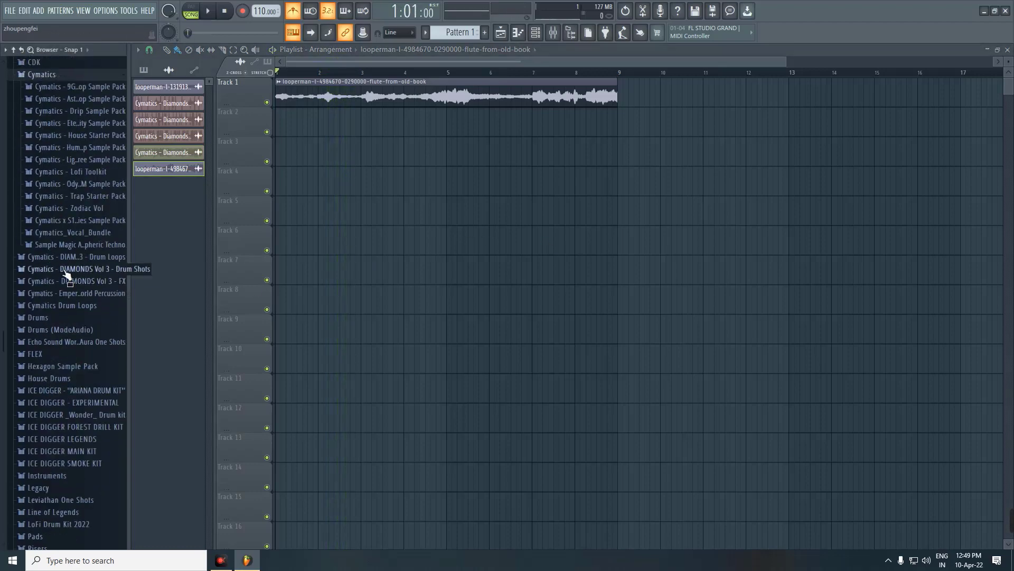
pyautogui.scroll(5, 90, 259)
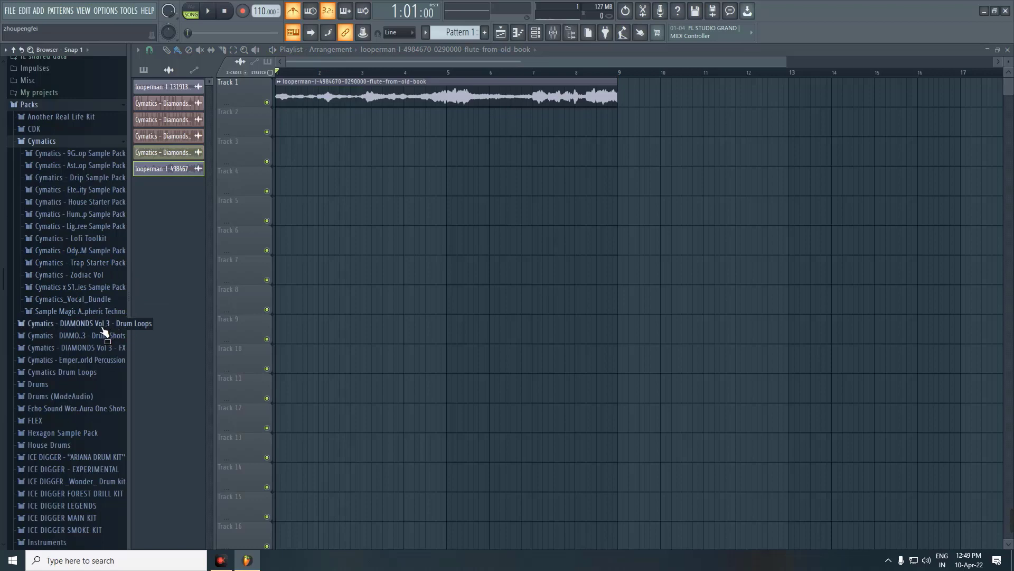
pyautogui.scroll(-3, 91, 351)
pyautogui.scroll(-2, 95, 317)
pyautogui.scroll(-5, 87, 299)
pyautogui.click(86, 244)
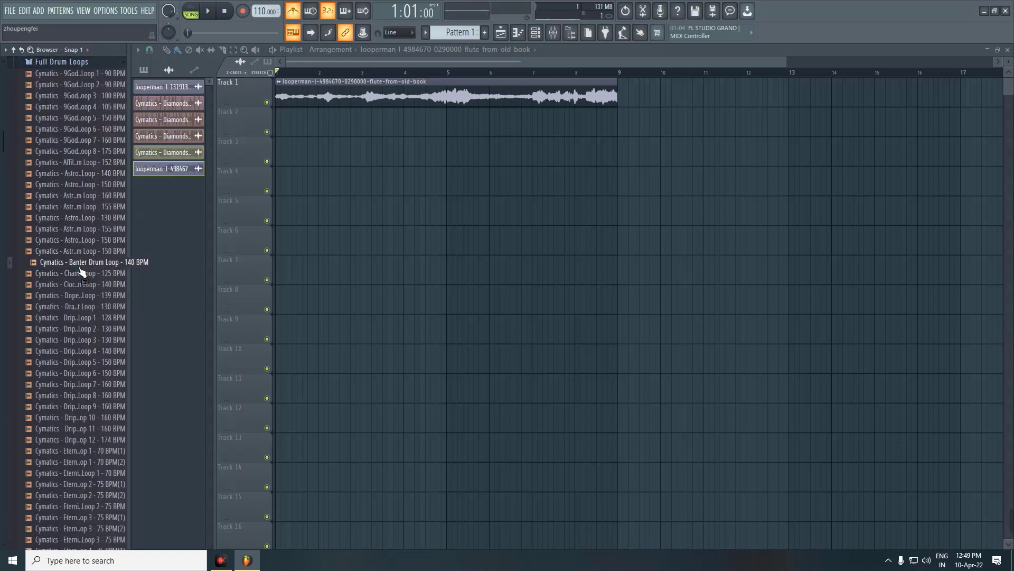
# Place the Banter Drum Loop - 140 BPM at bar 1 of Track 2 and preview it.
pyautogui.moveTo(158, 239); pyautogui.dragTo(298, 132)
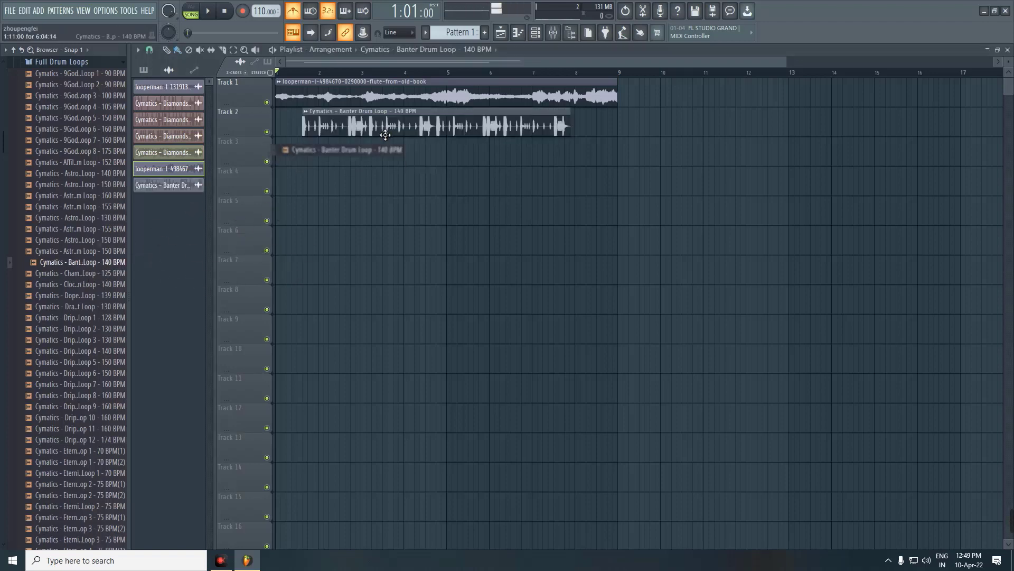
pyautogui.press('space')
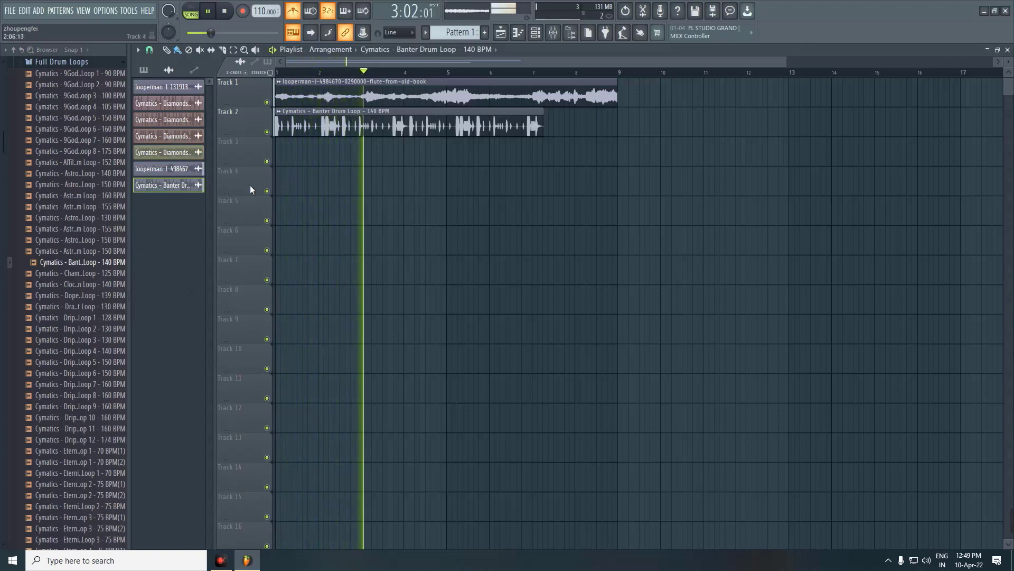
pyautogui.press('space')
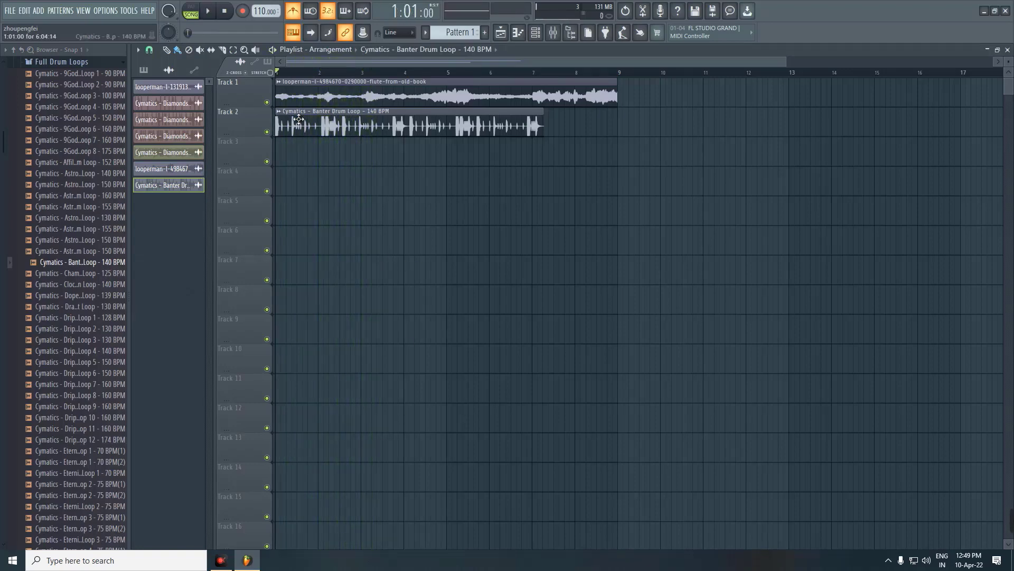
# Time-stretch the Banter clip to 8:00:00 in its channel settings and raise its volume slightly.
pyautogui.doubleClick(299, 119)
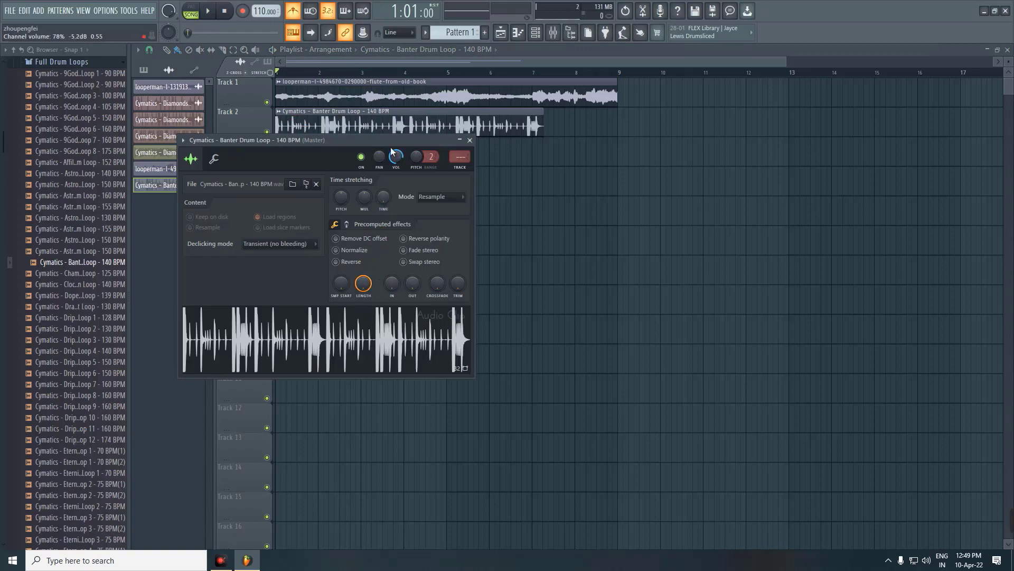
pyautogui.moveTo(391, 142); pyautogui.dragTo(457, 210)
pyautogui.moveTo(454, 267); pyautogui.dragTo(454, 224)
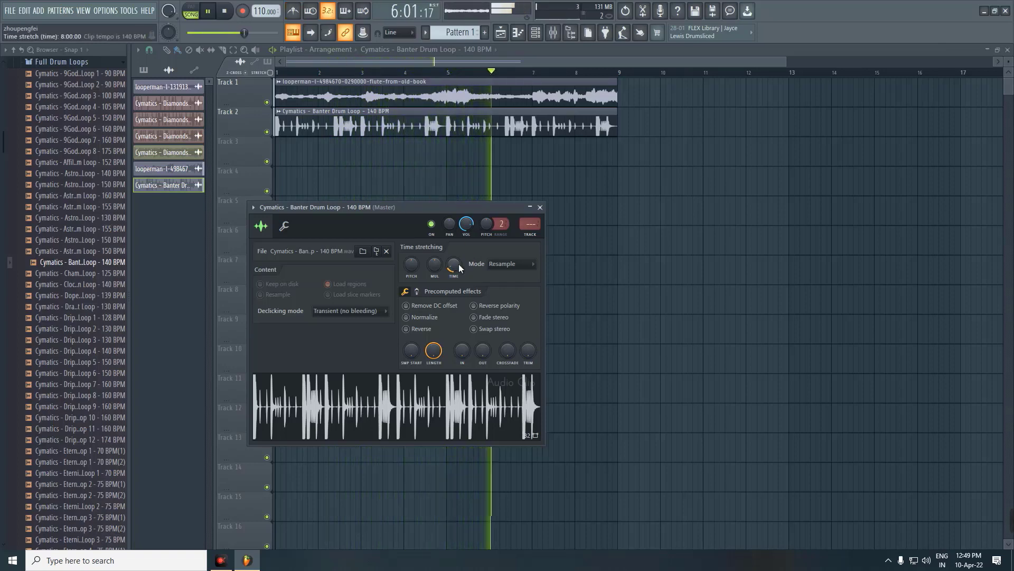
pyautogui.press('space')
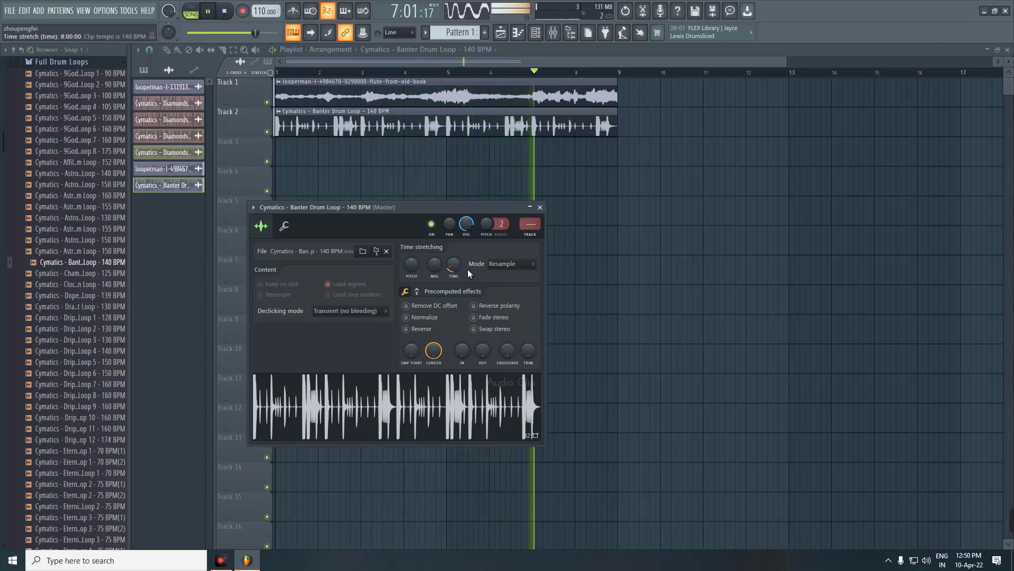
pyautogui.scroll(1, 473, 226)
pyautogui.scroll(1, 473, 226)
pyautogui.scroll(1, 474, 226)
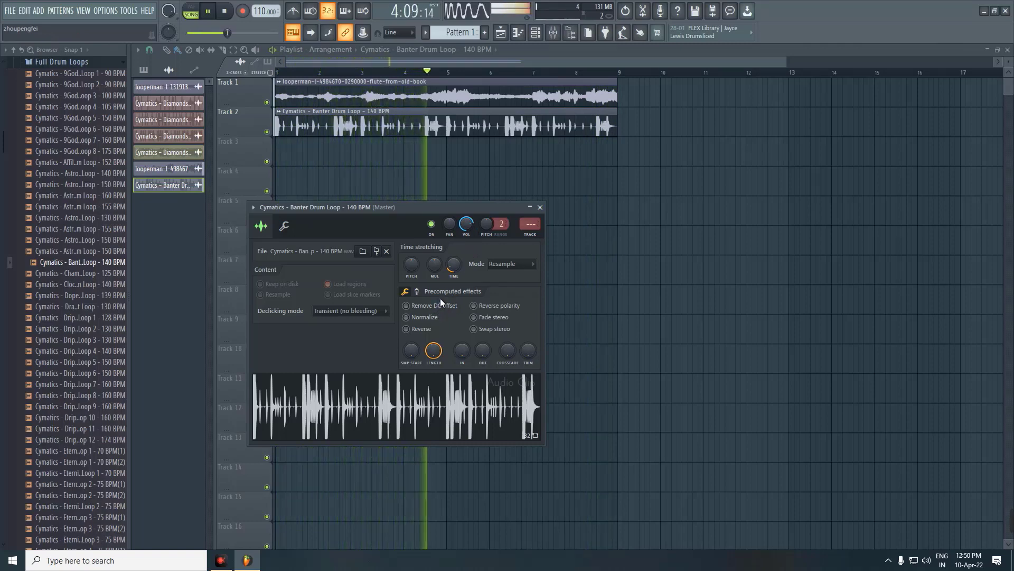
# Raise the drum loop's stereo delay on the knob-based precomputed effects page.
pyautogui.press('space')
pyautogui.click(417, 291)
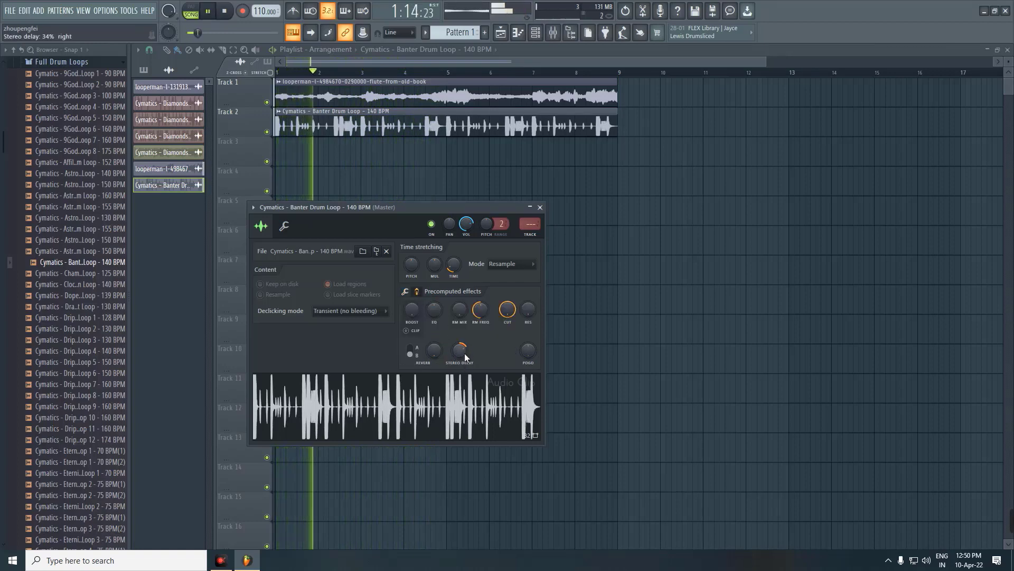
pyautogui.scroll(5, 465, 353)
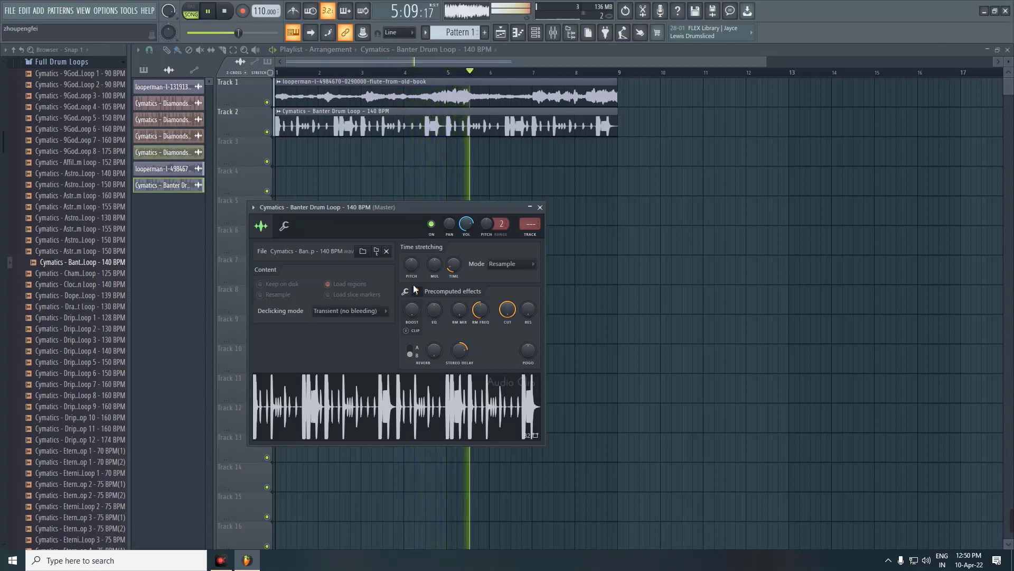
pyautogui.press('space')
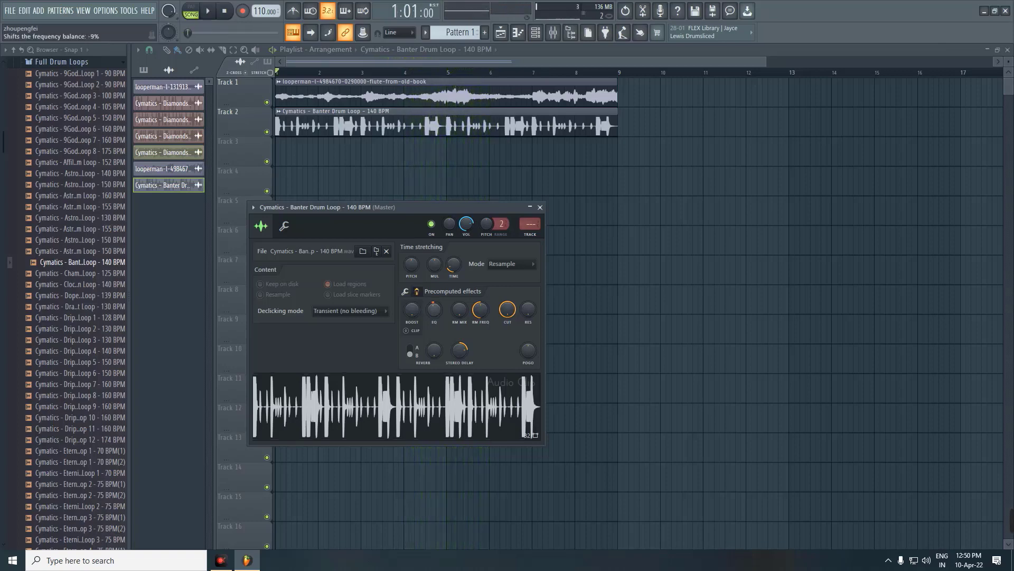
# Tilt the drum loop's EQ balance and pitch it up +300 cents.
pyautogui.moveTo(434, 309); pyautogui.dragTo(434, 338)
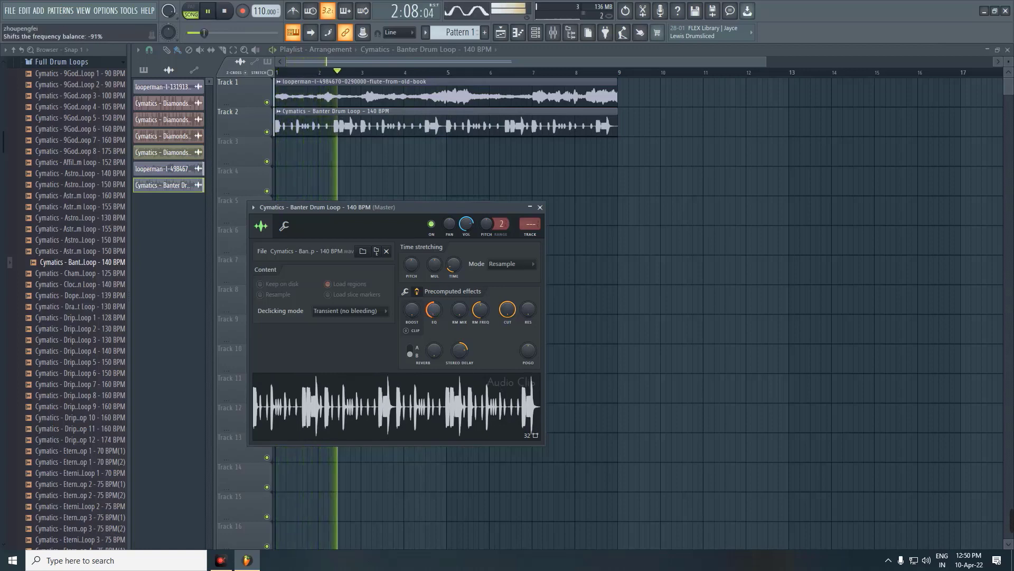
pyautogui.moveTo(437, 315); pyautogui.dragTo(437, 301)
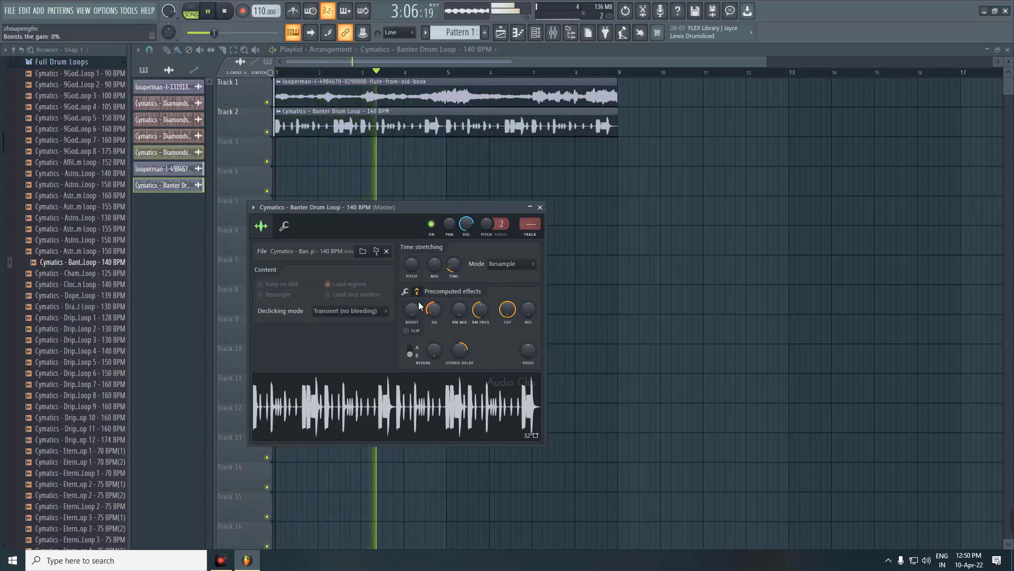
pyautogui.moveTo(411, 264); pyautogui.dragTo(411, 248)
pyautogui.scroll(1, 418, 267)
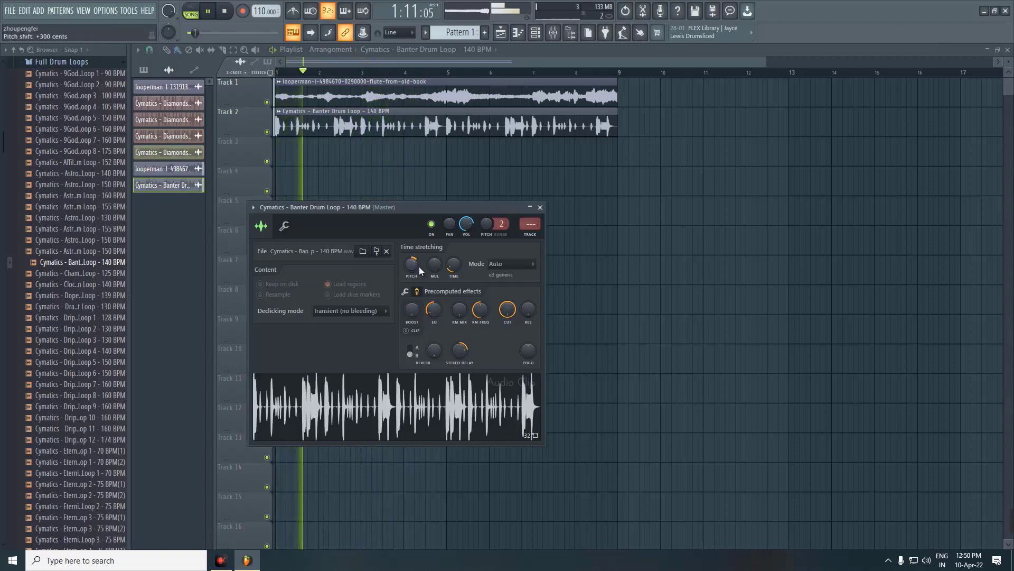